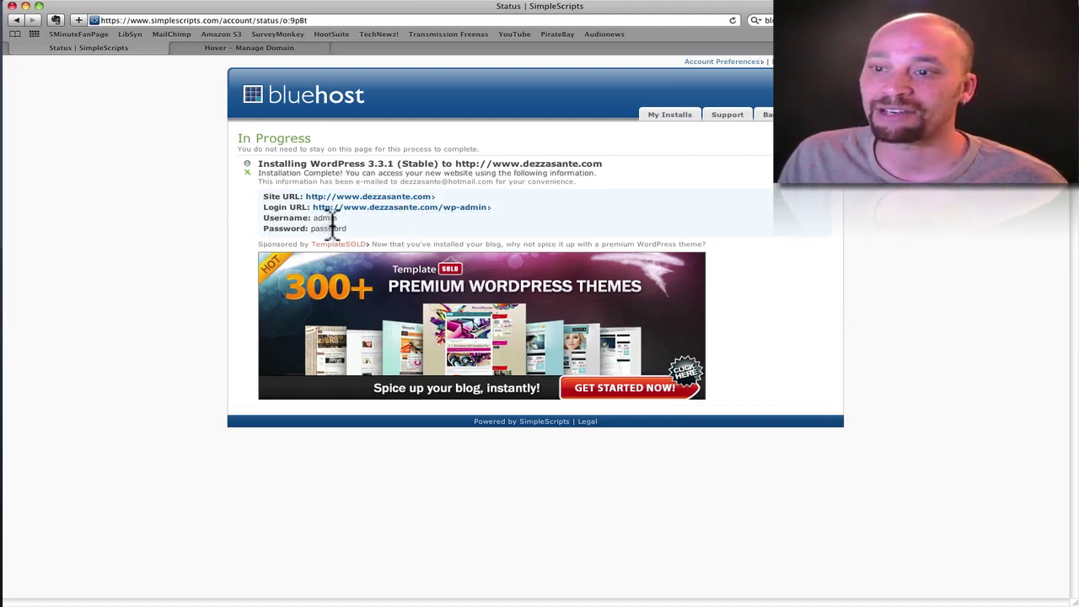
- Log in to the new site's admin as user admin with the account password
click(401, 207)
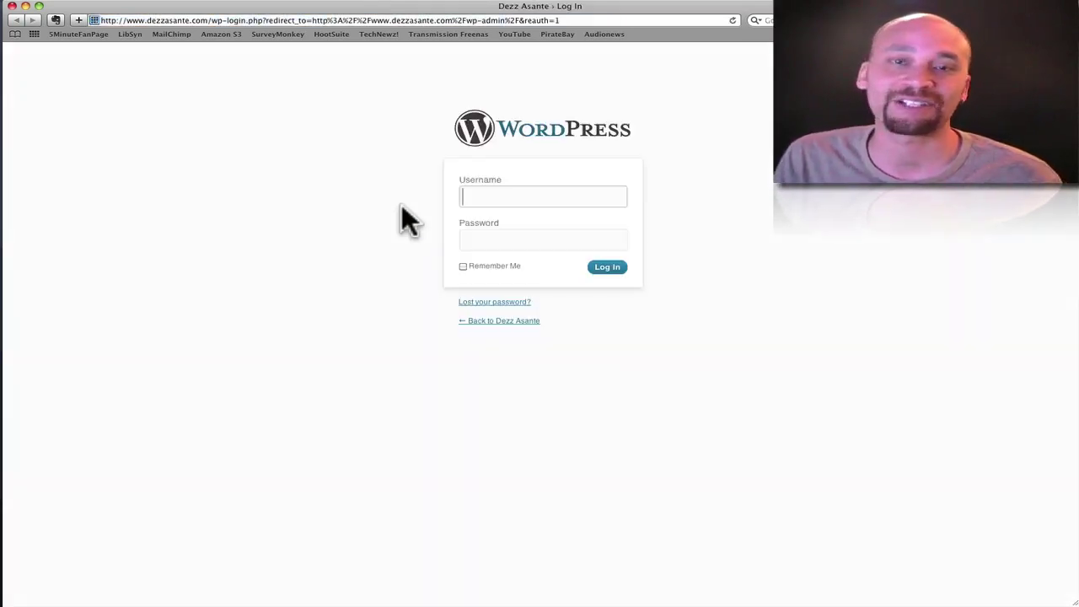
click(523, 197)
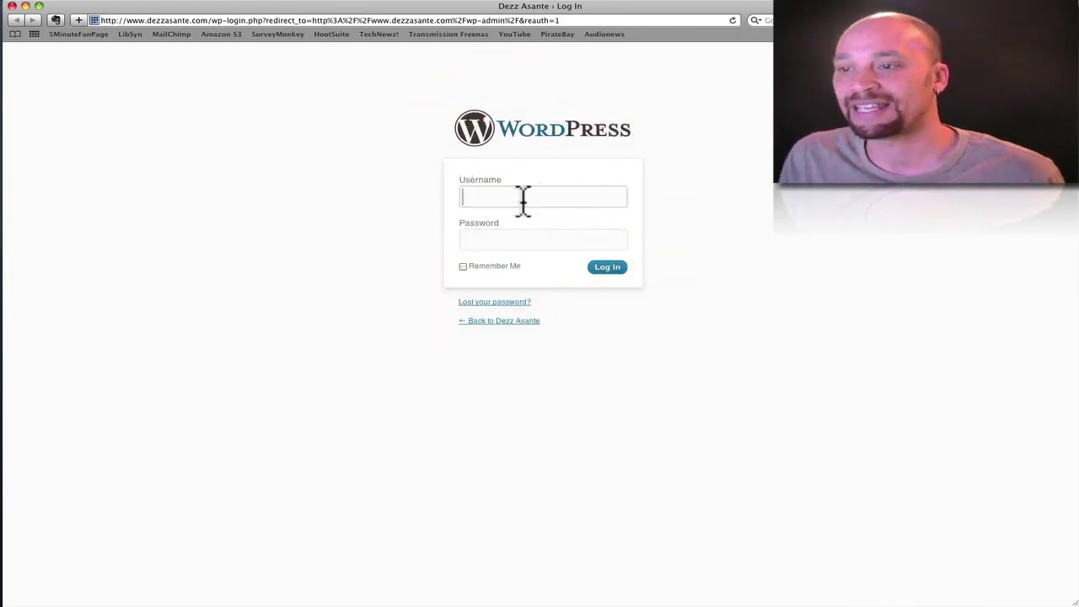
text(admin)
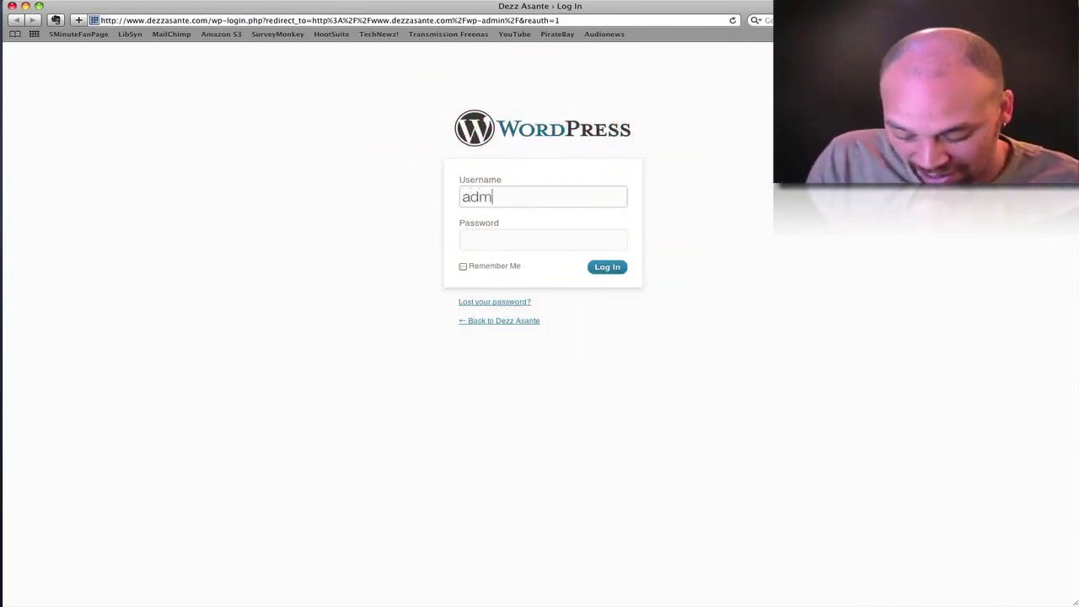
click(462, 240)
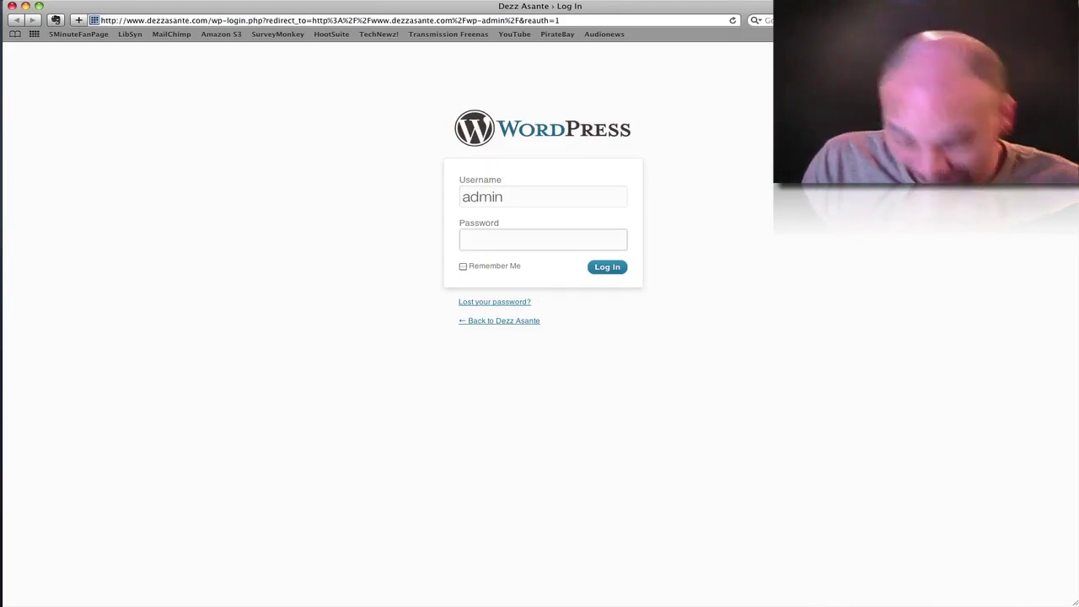
text(••••••••)
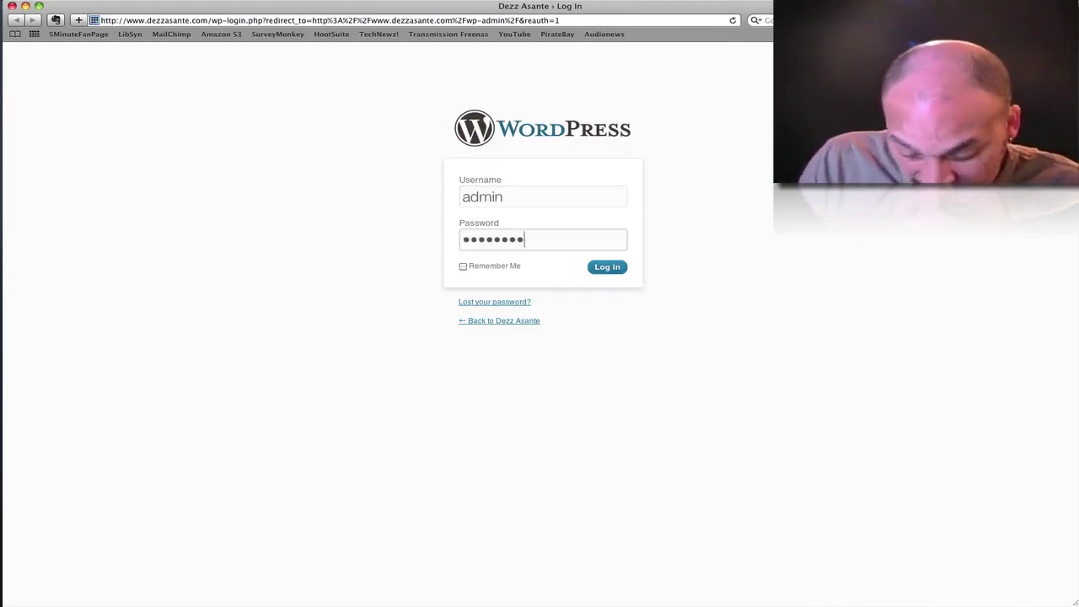
key(Return)
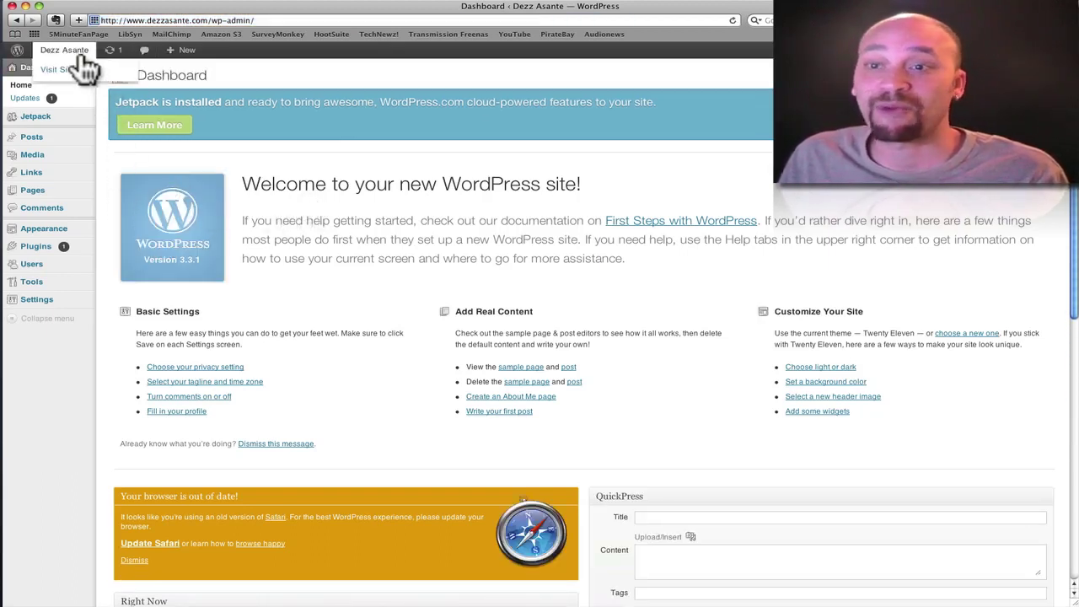
- Preview the public site, then trash the default Sample Page and start a new page
click(66, 64)
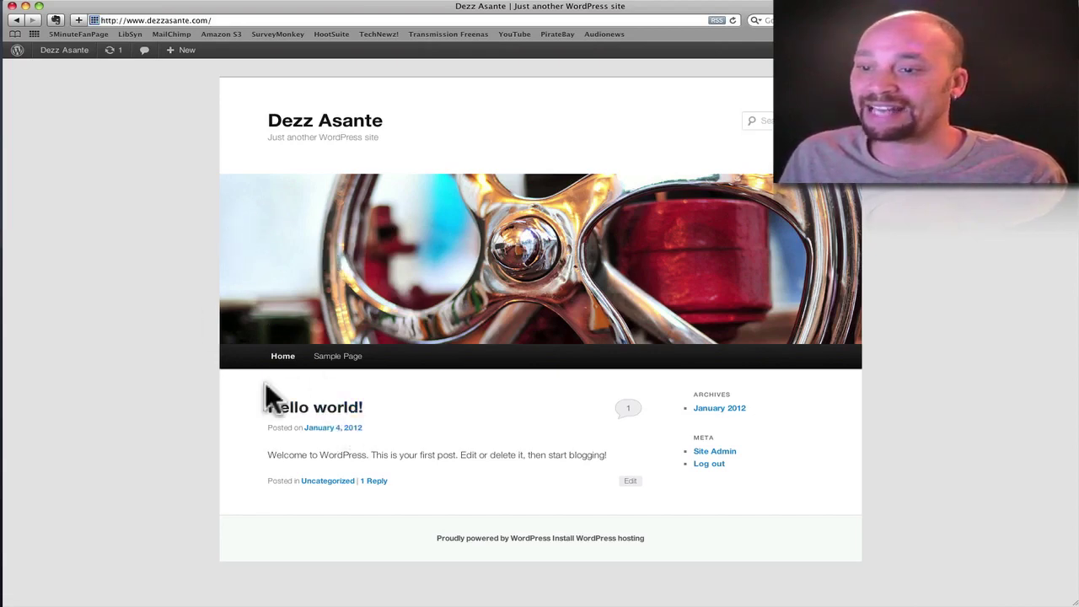
click(16, 21)
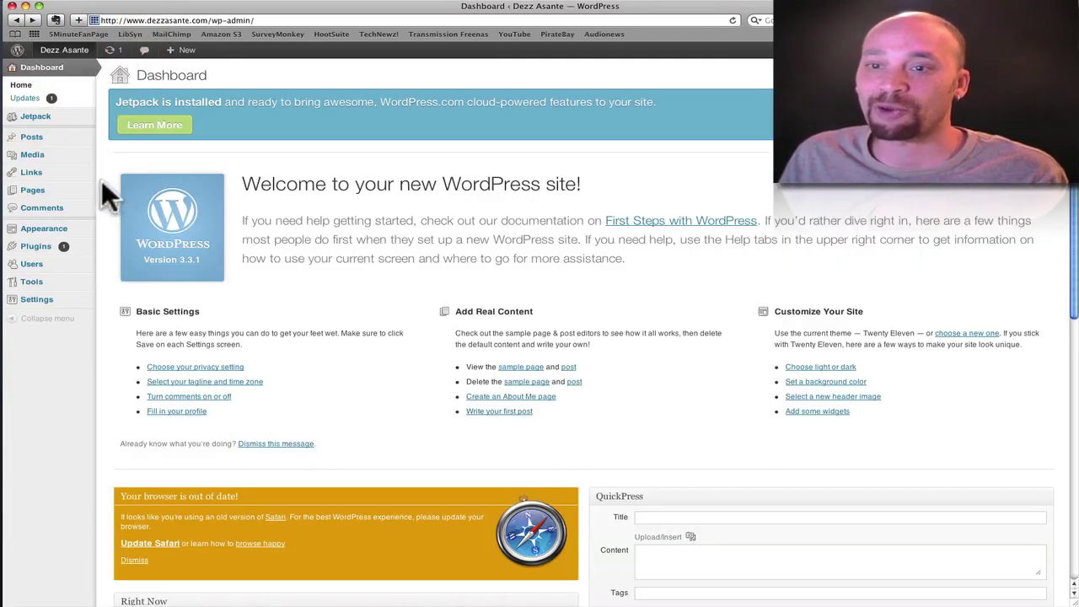
click(35, 190)
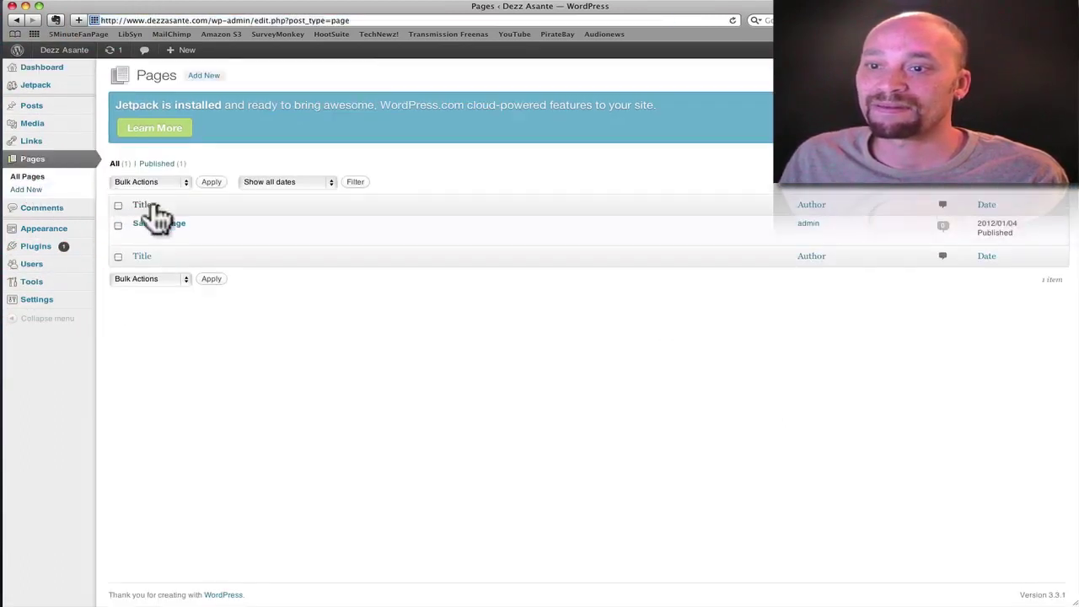
mouse_move(156, 238)
click(205, 236)
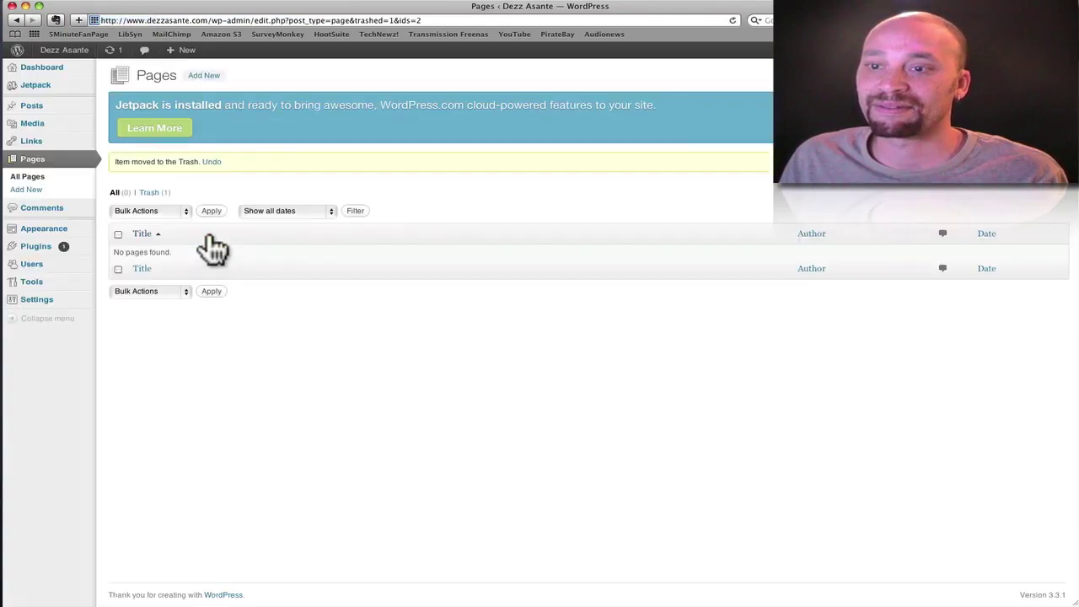
click(204, 76)
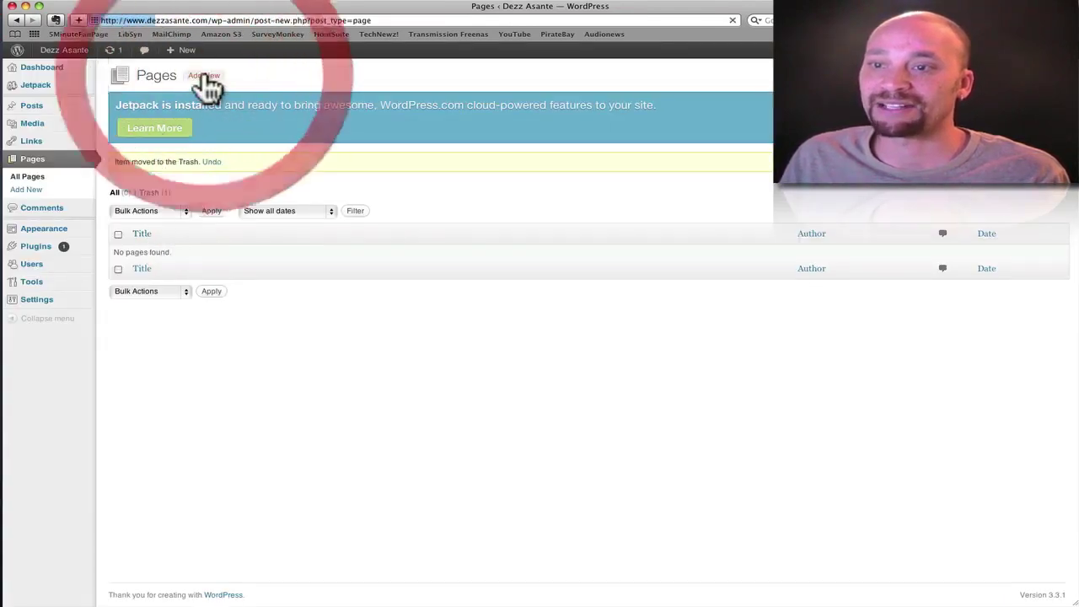
- Publish an 'About Me' page with body text 'This is where you would read all about me'
click(197, 155)
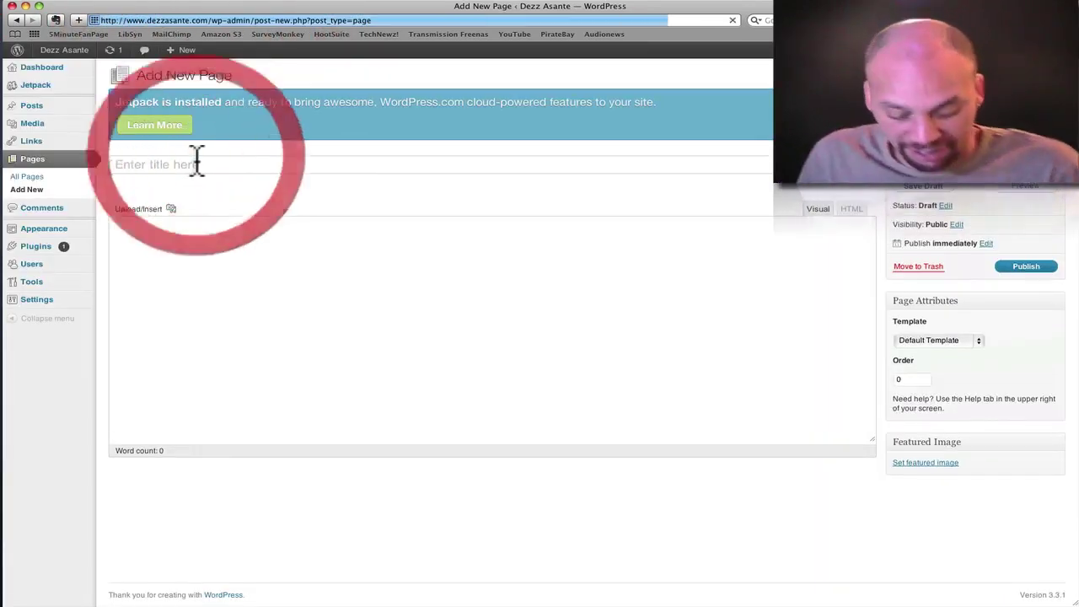
text(Abo)
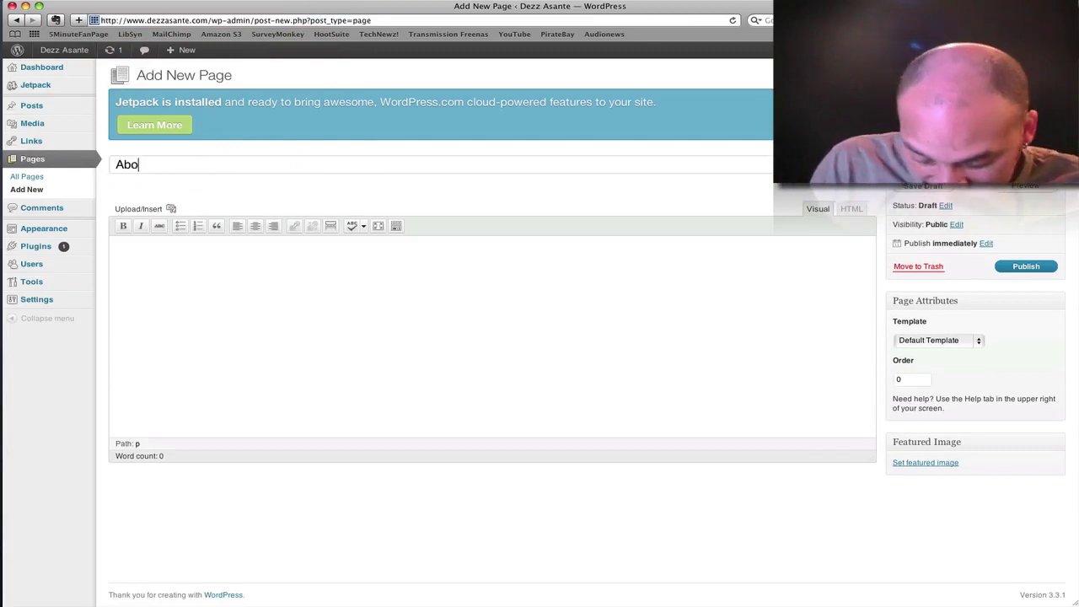
text(ut Me)
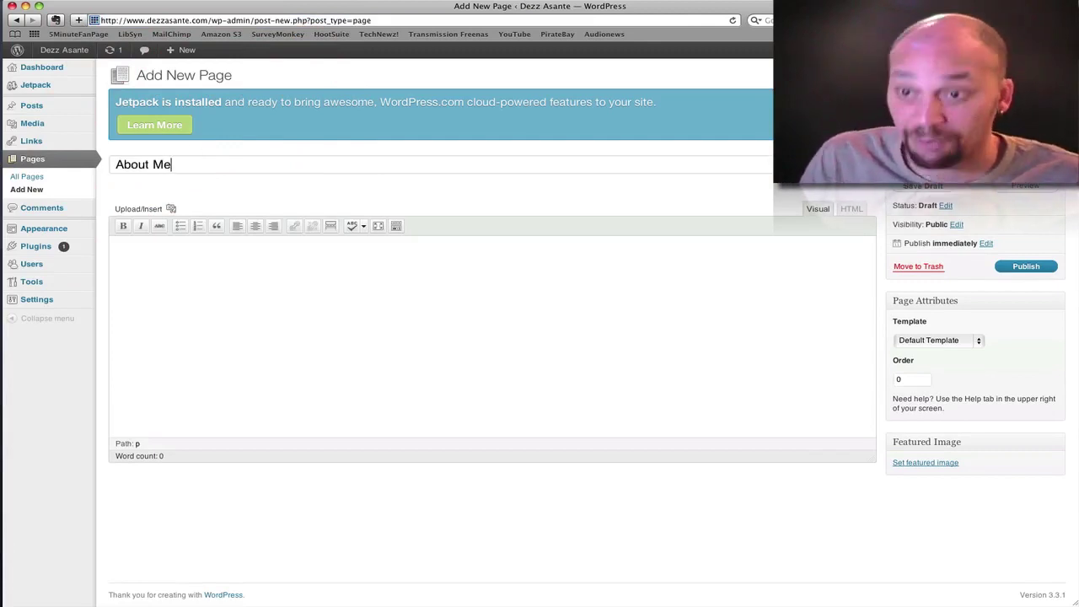
click(208, 269)
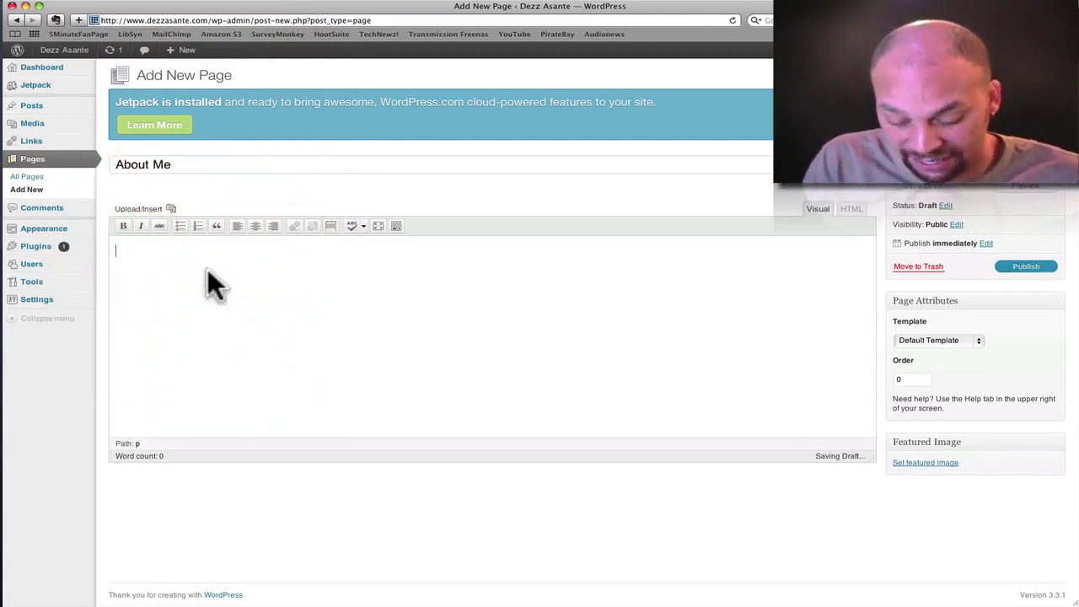
text(Th)
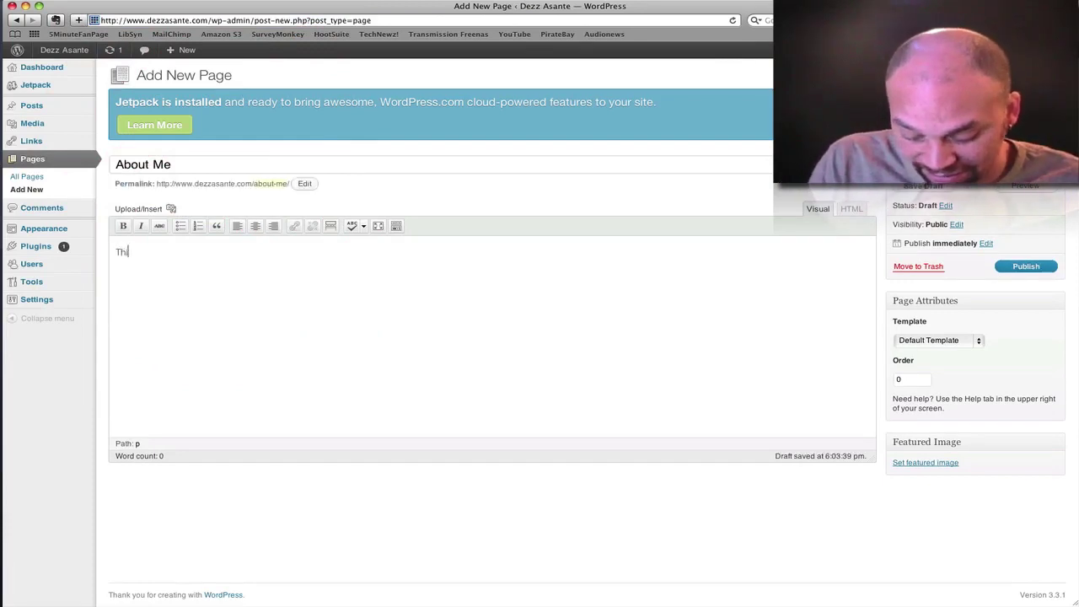
text(is is wher)
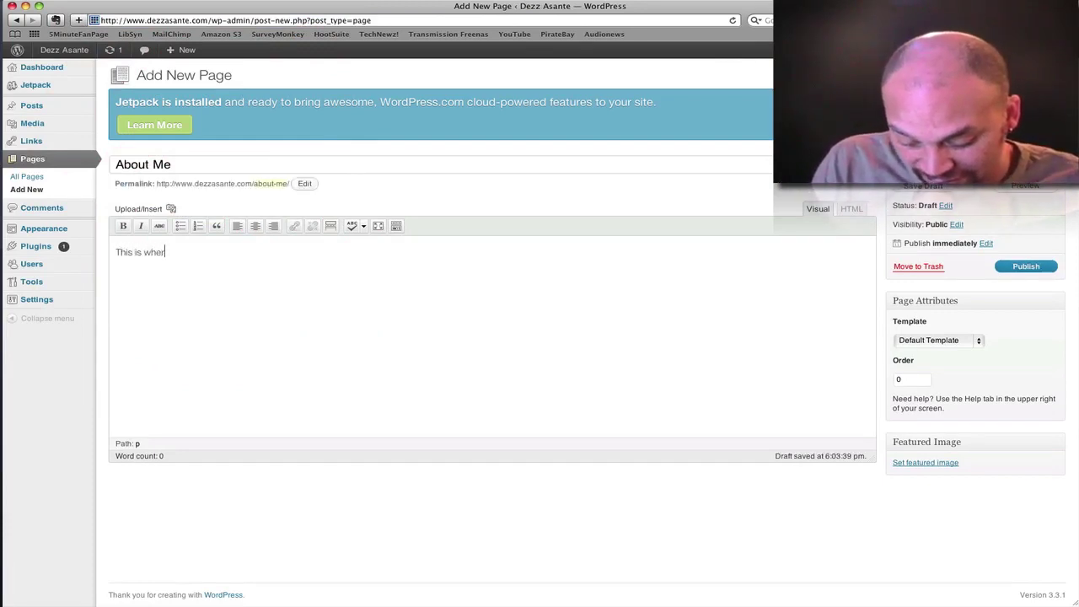
text(e you wou)
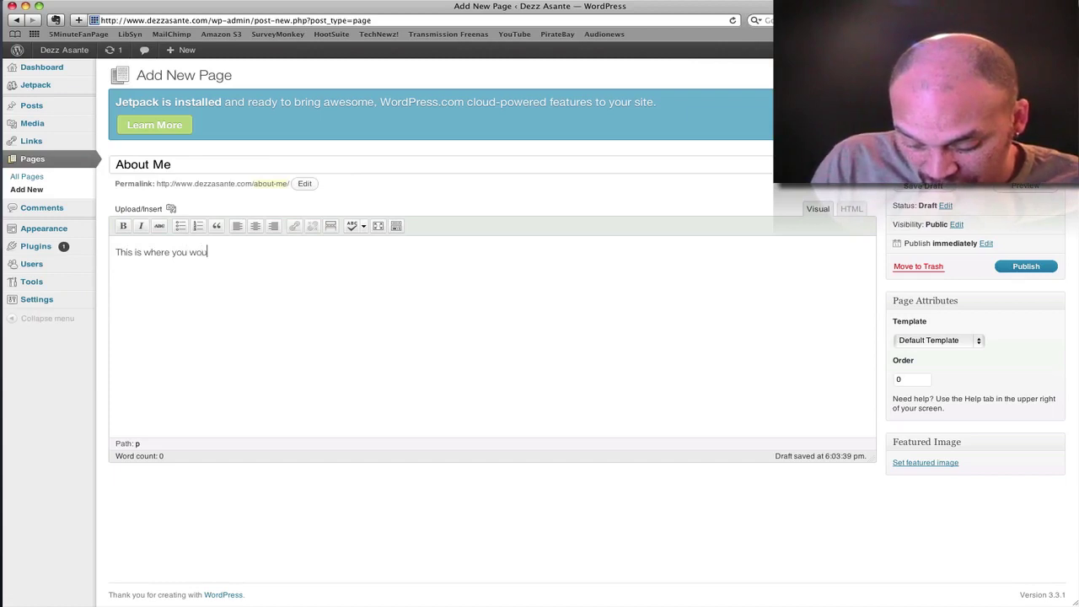
text(ld read all)
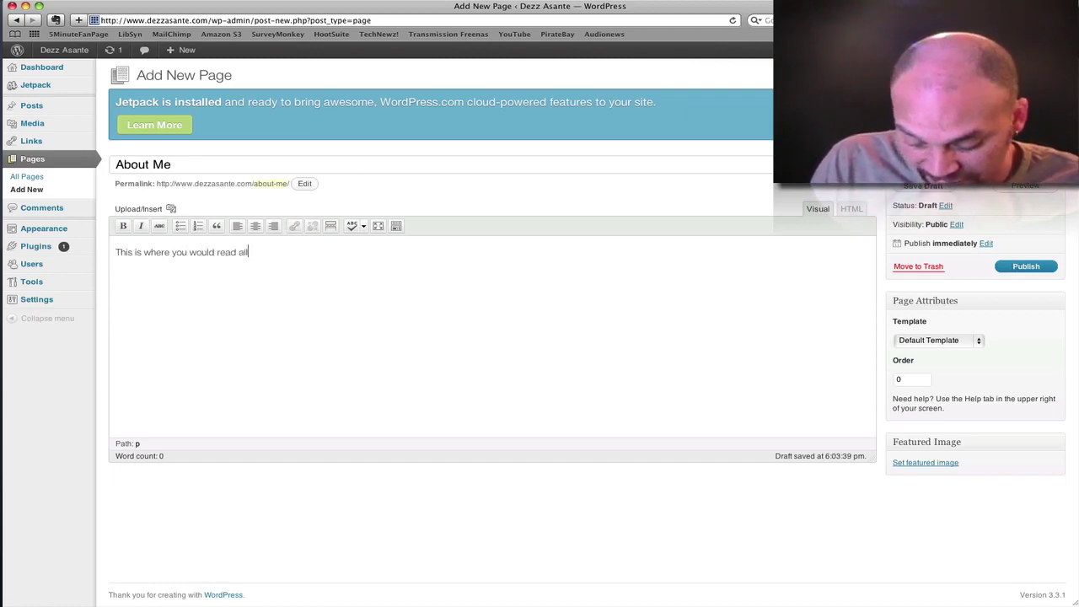
text( about me)
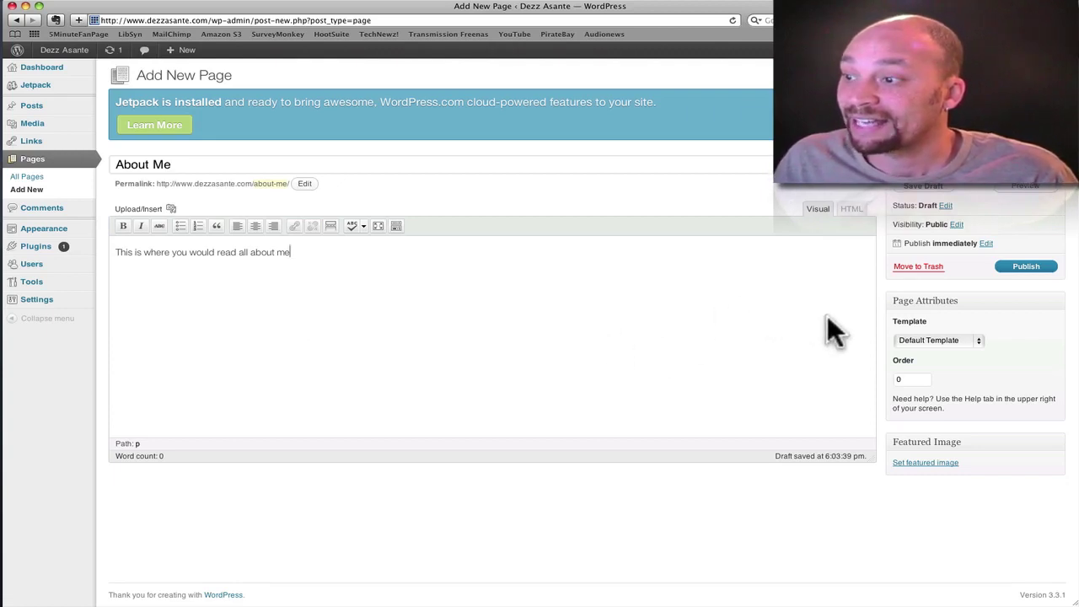
click(1024, 268)
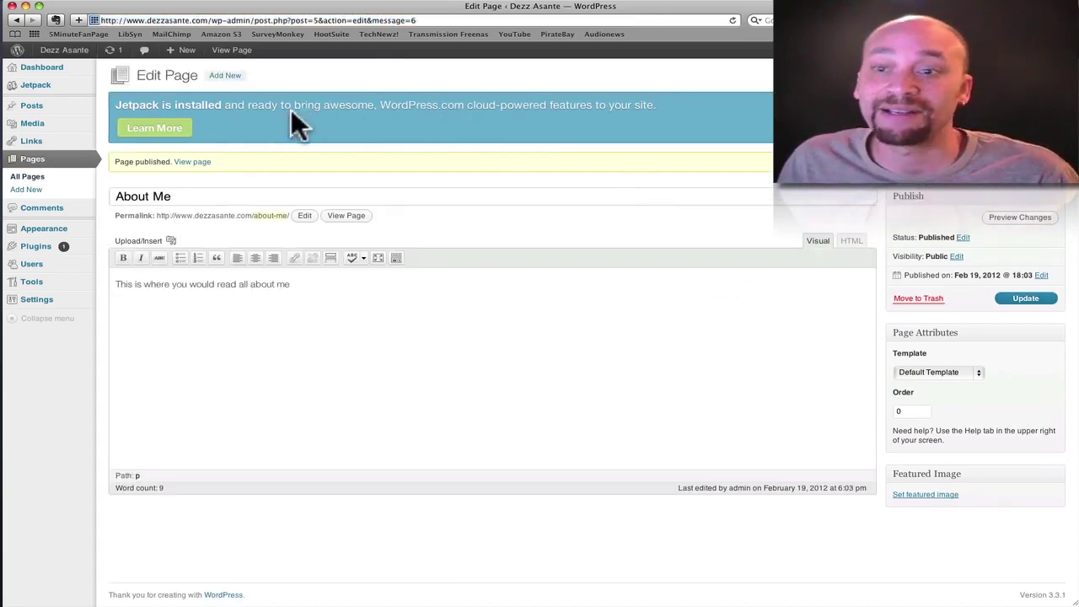
- Create a new page titled 'Contact' with an empty body and publish it
click(226, 76)
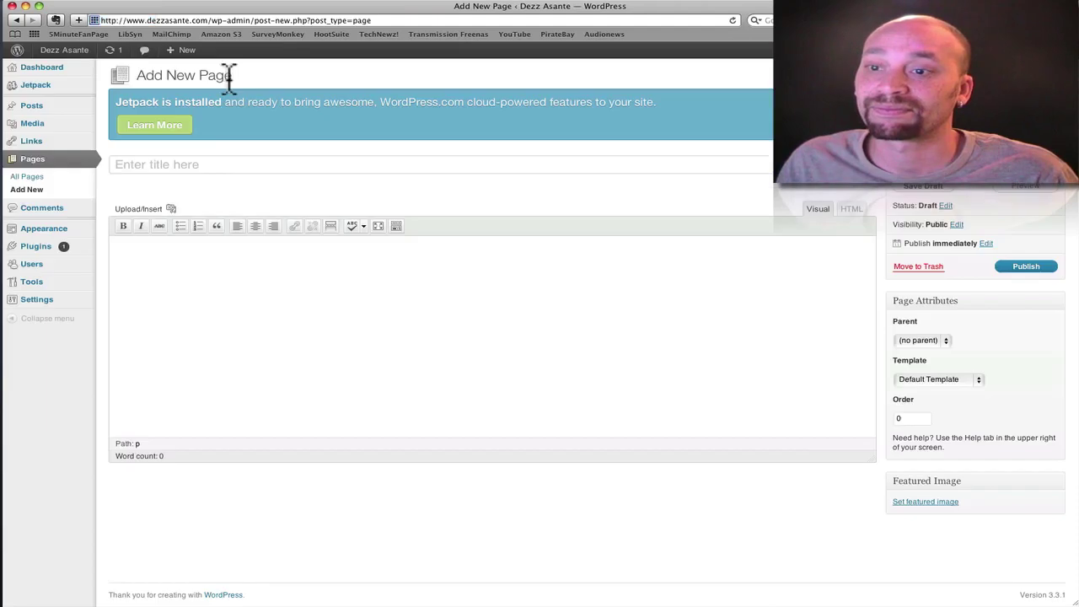
click(193, 166)
text(C)
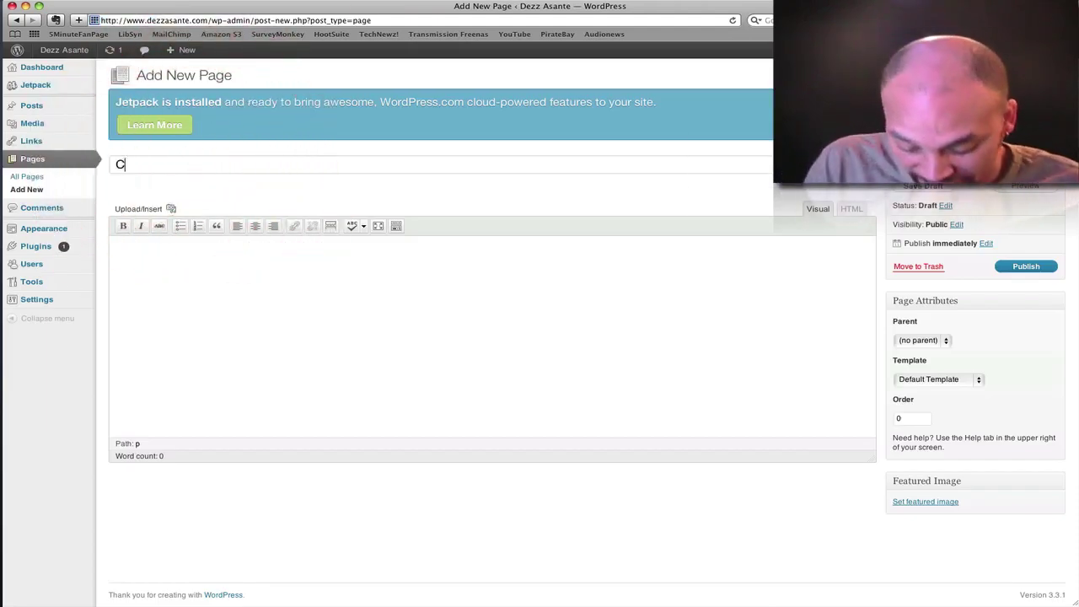
text(ontact)
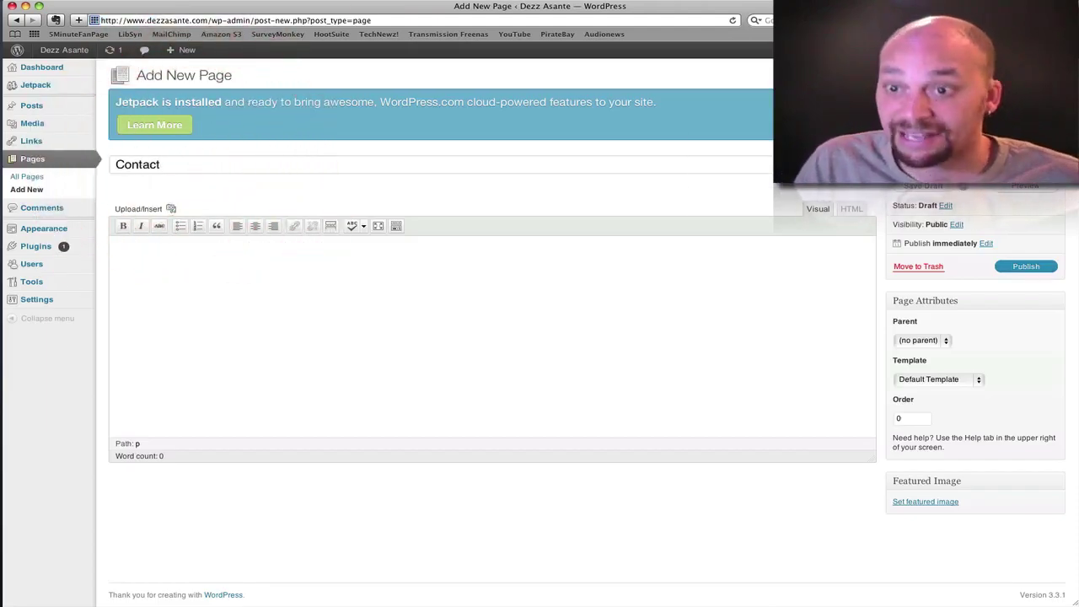
key(Return)
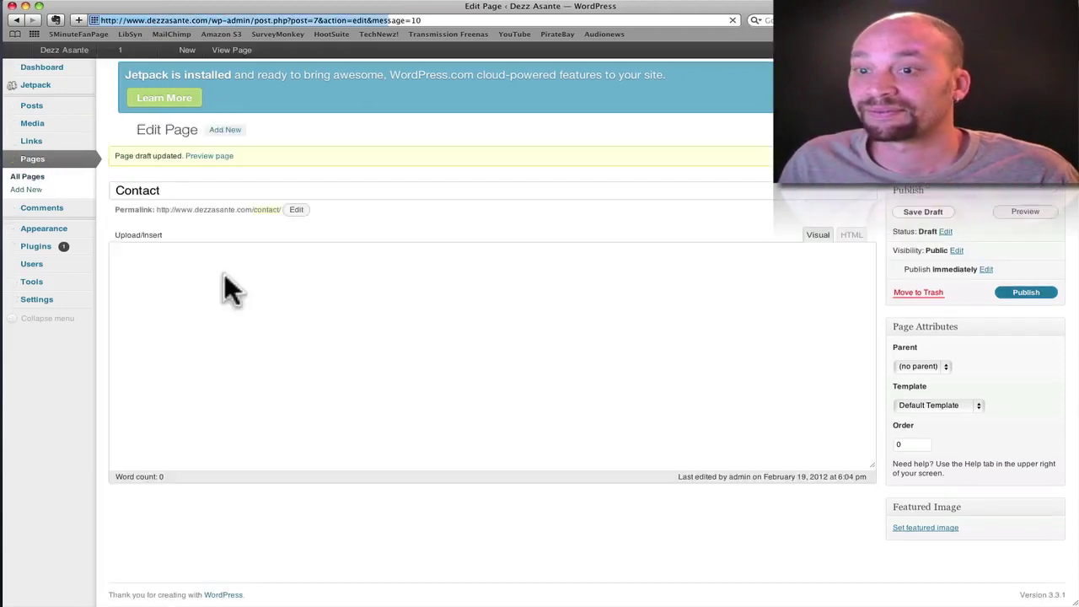
click(225, 276)
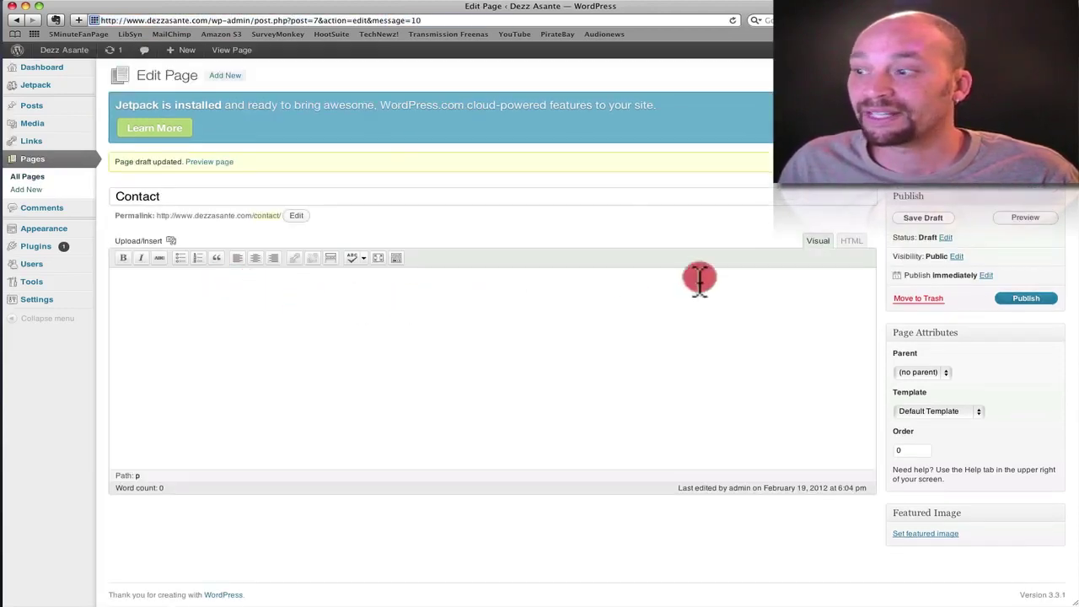
click(1020, 299)
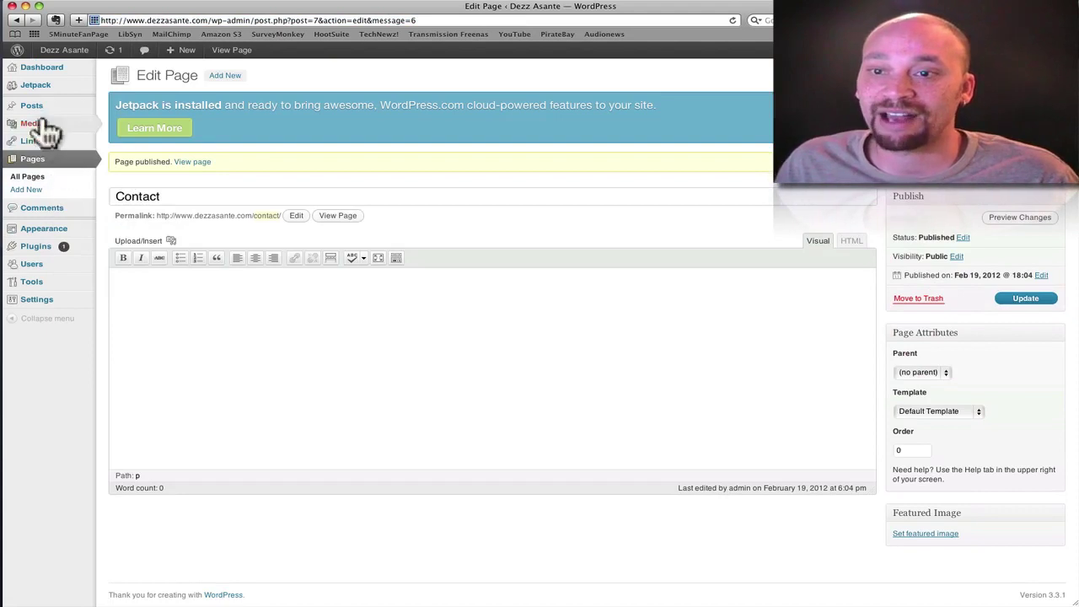
mouse_move(34, 107)
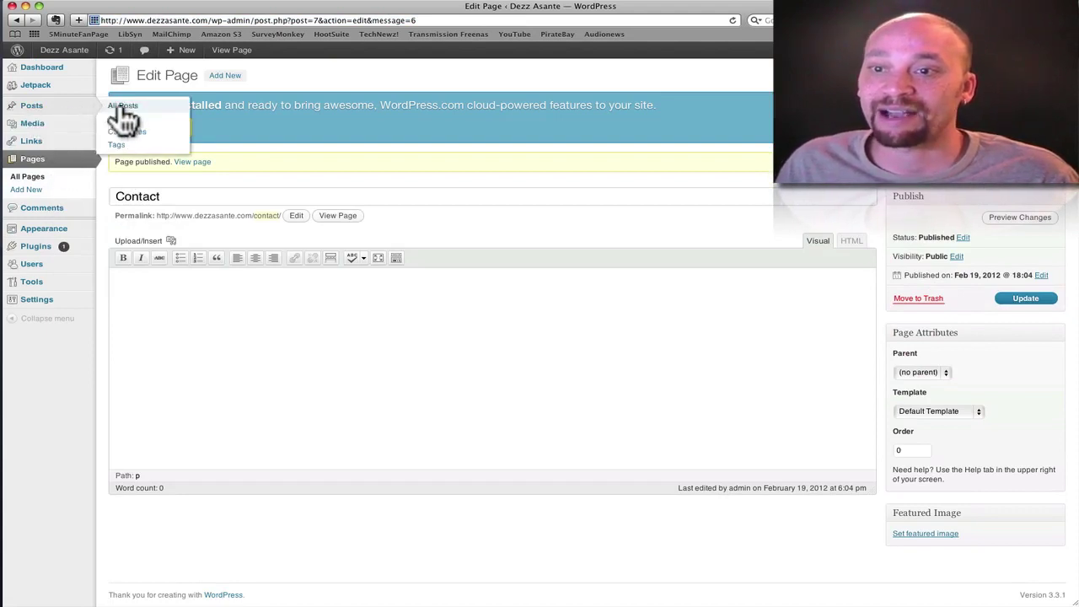
- Open All Posts, which lists only the default 'Hello world!' post
click(62, 108)
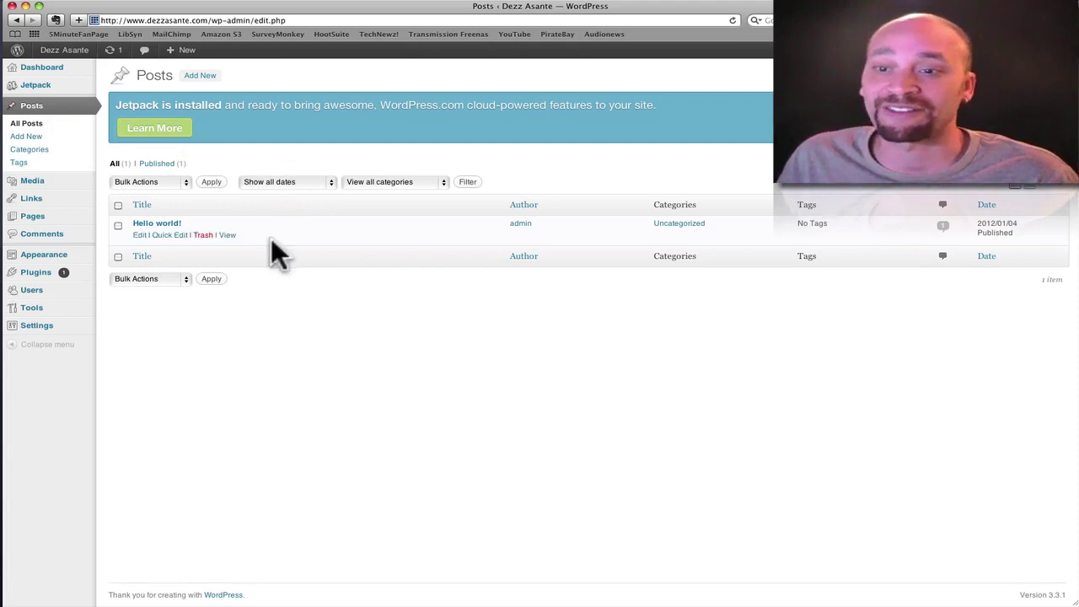
mouse_move(166, 230)
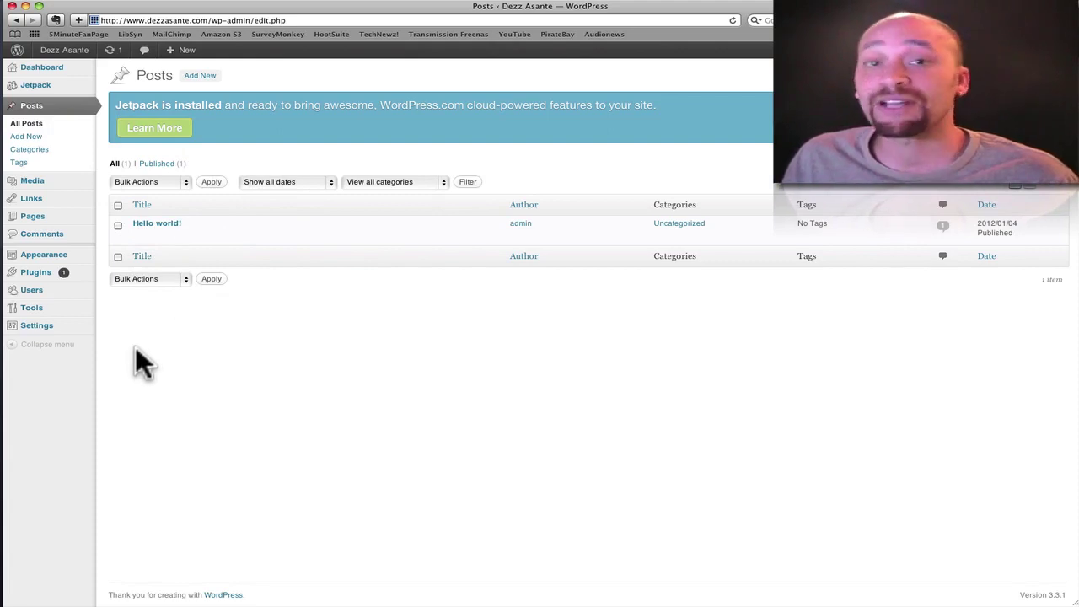
- In General Settings, replace the tagline with 'All about' plus the owner's name and save
mouse_move(51, 332)
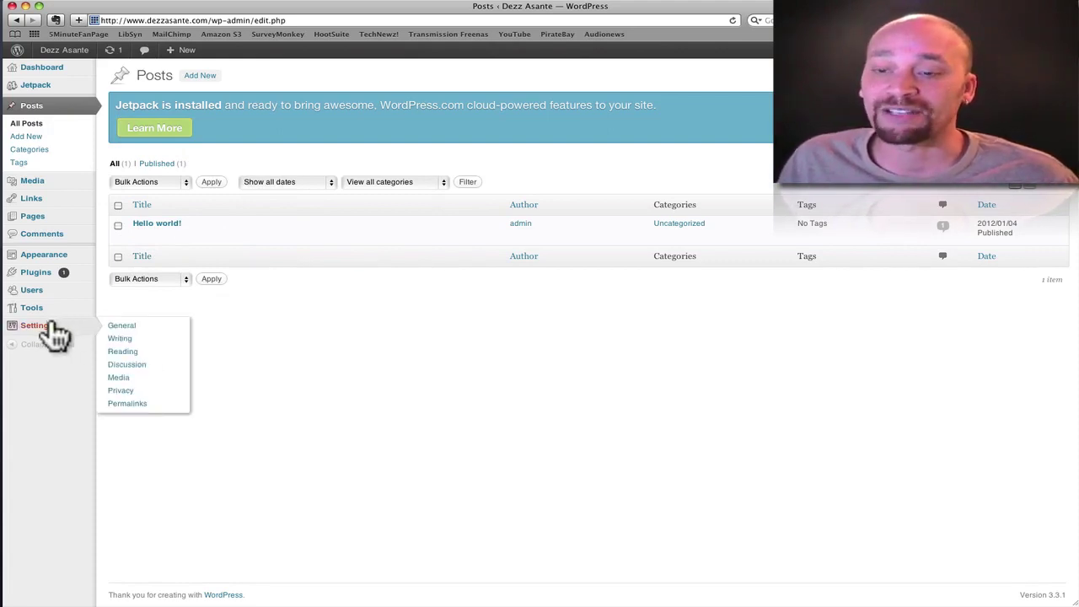
click(118, 329)
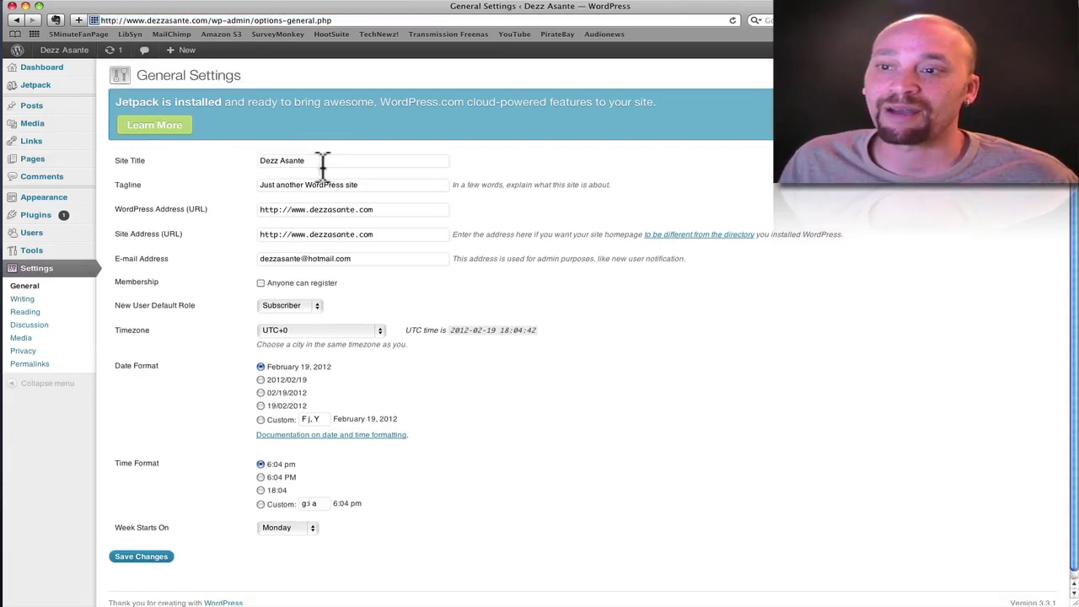
triple_click(288, 181)
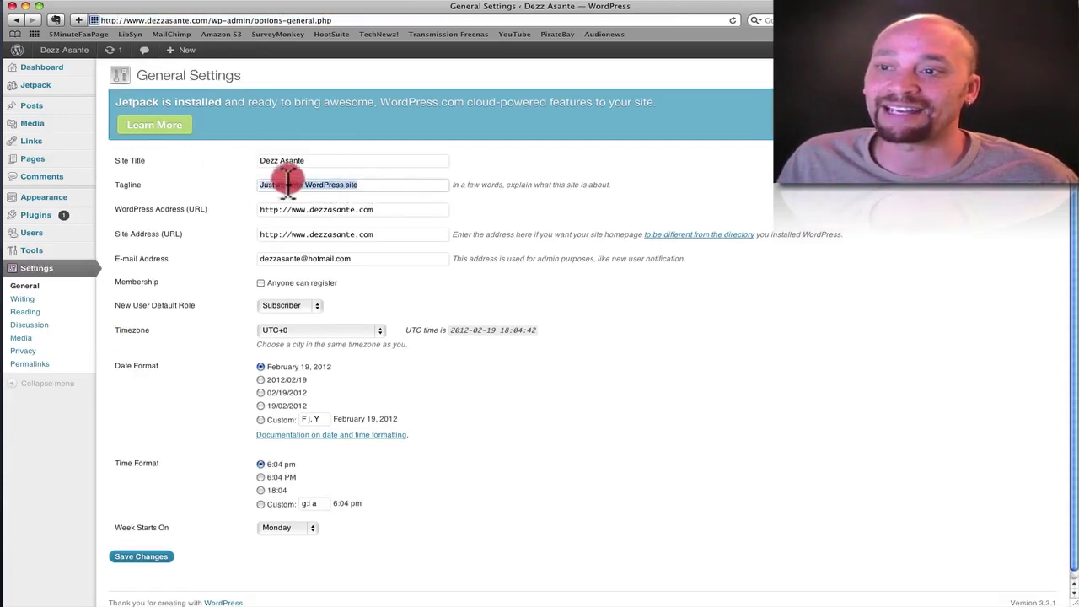
drag(287, 183, 247, 183)
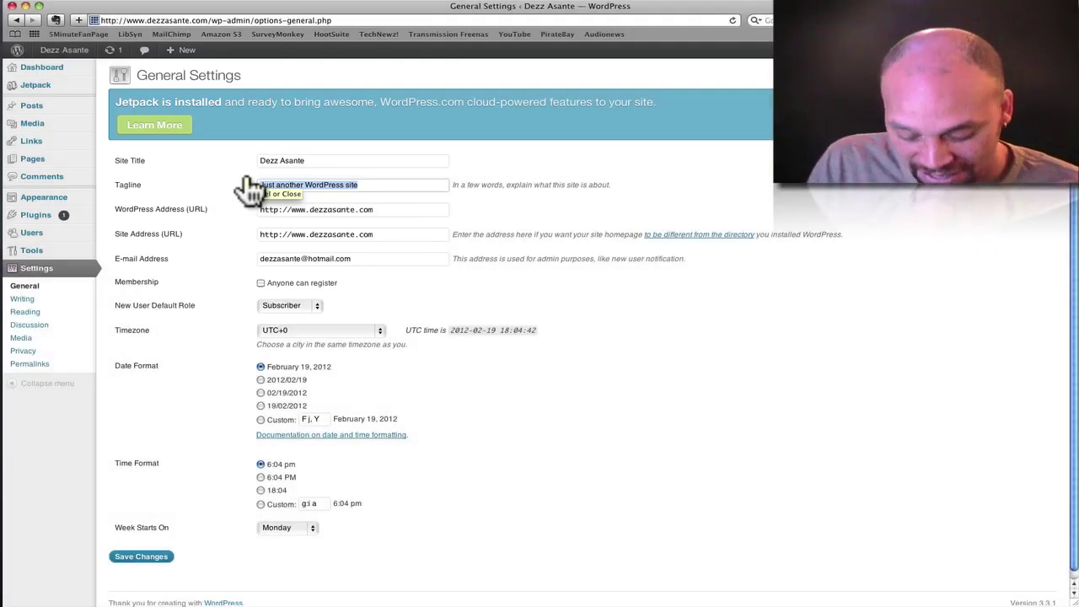
text(All)
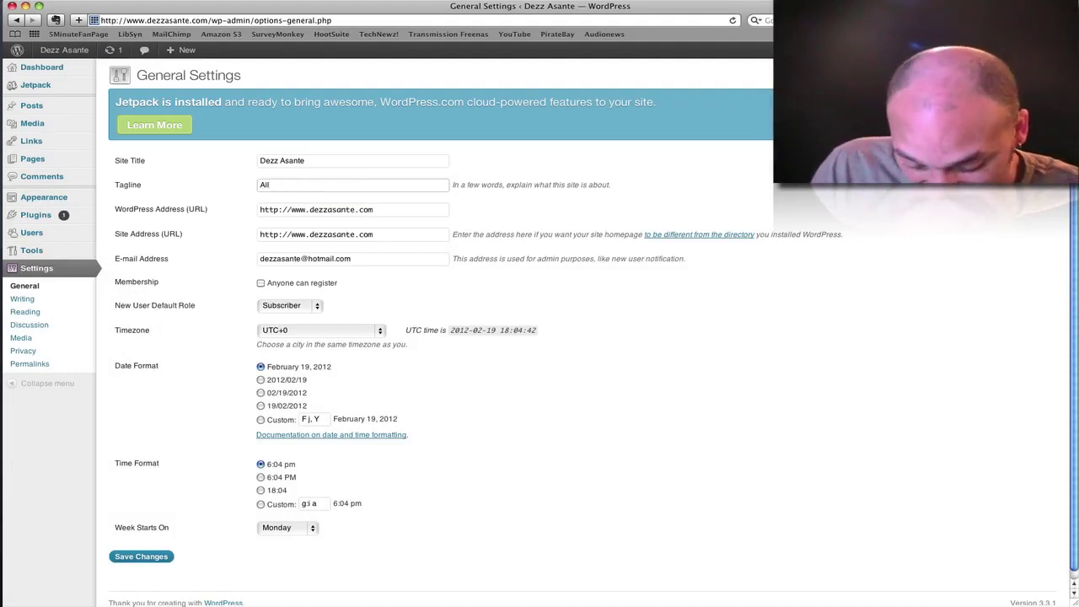
text( about DFe)
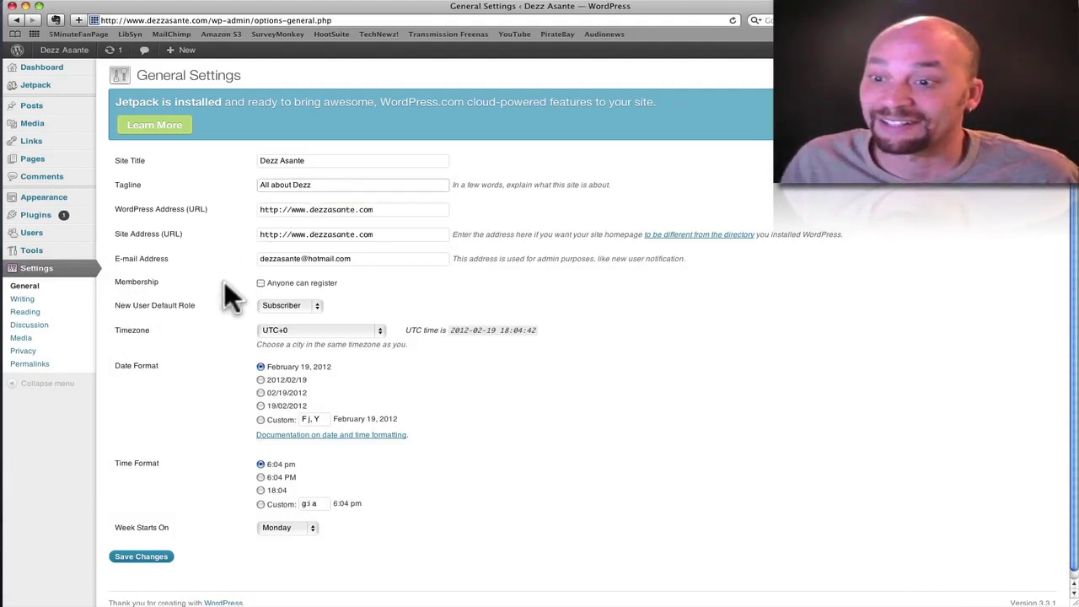
scroll(224, 281, down, 1)
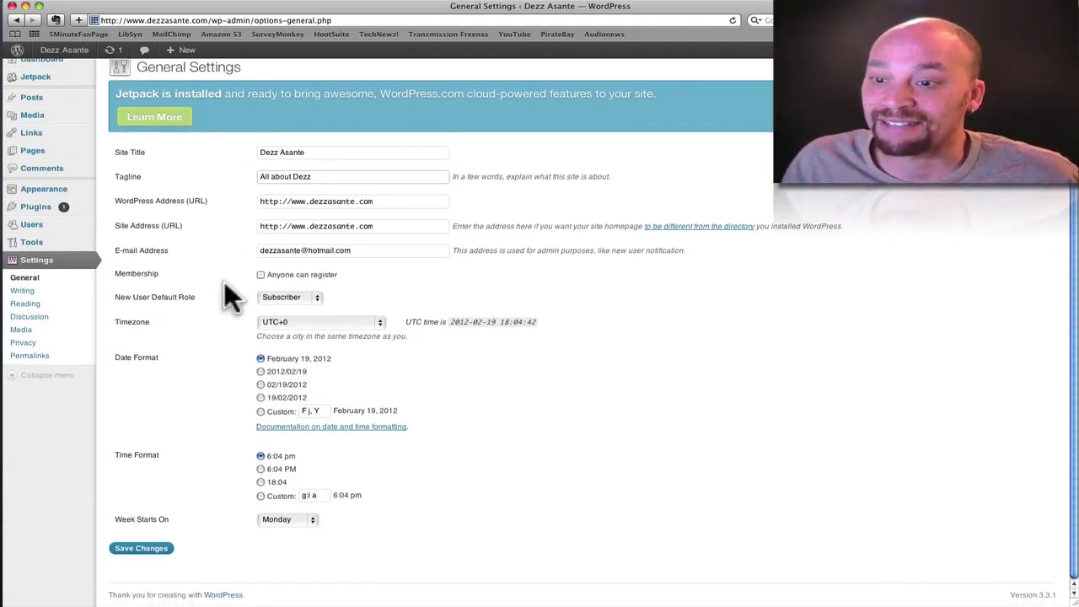
click(160, 548)
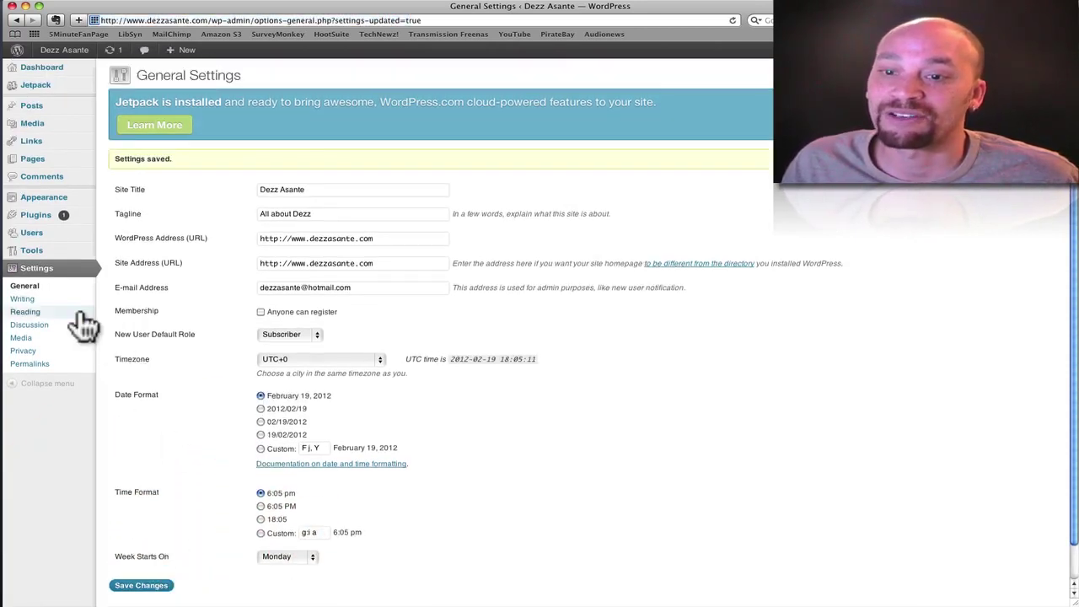
- In Reading Settings, try a static front page, revert to Your latest posts, and save
click(27, 312)
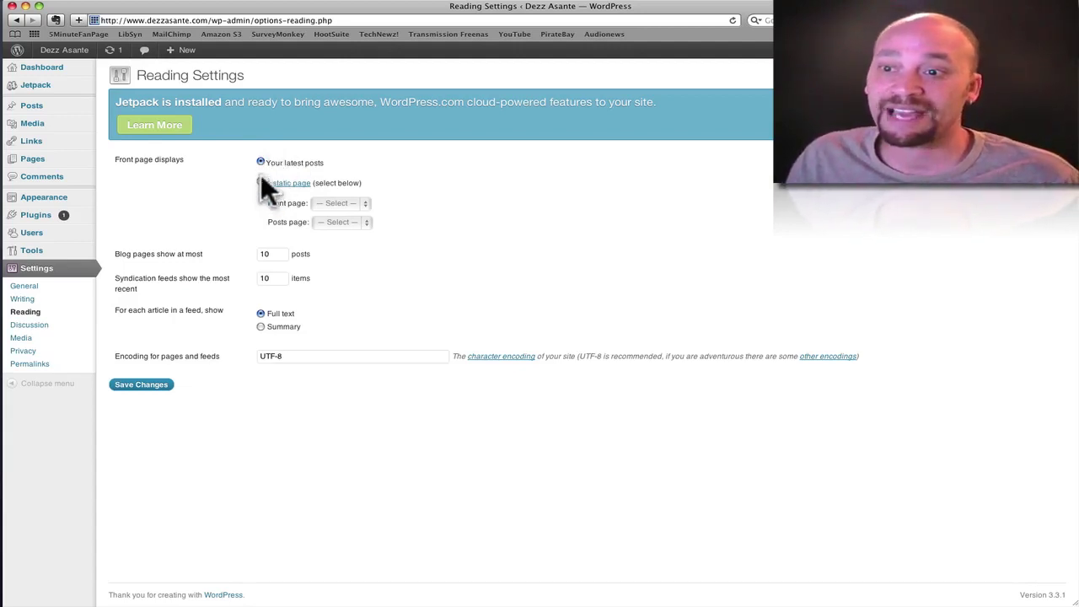
click(260, 183)
click(367, 205)
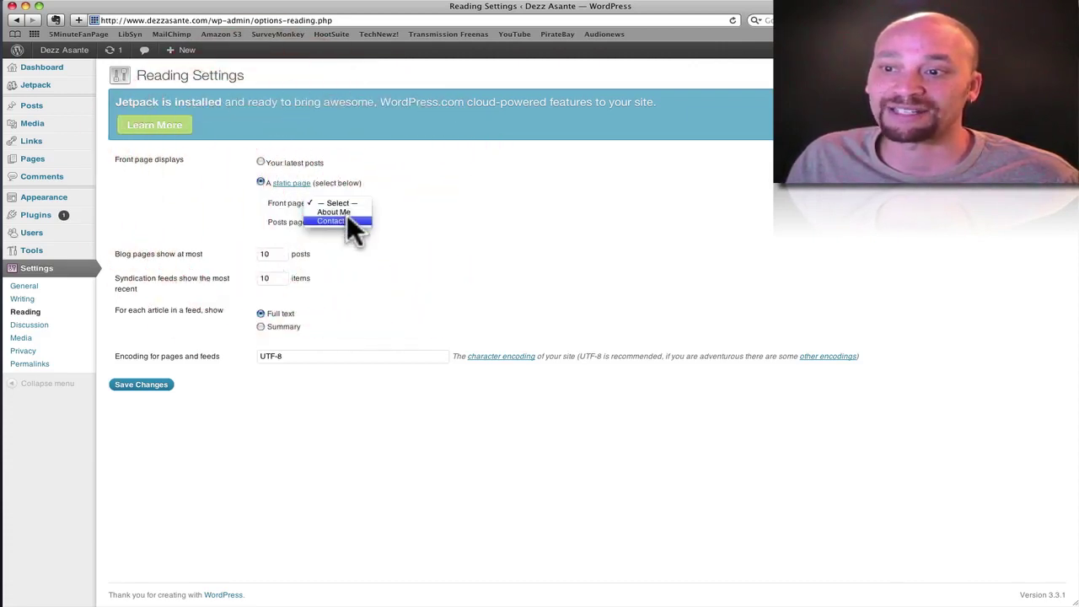
click(259, 156)
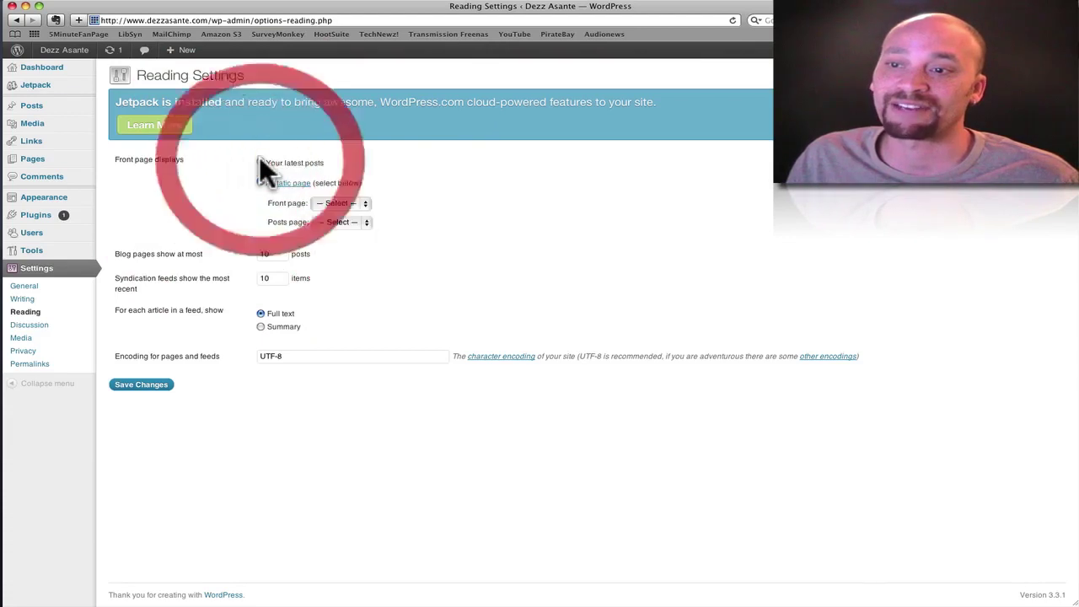
click(259, 159)
click(226, 219)
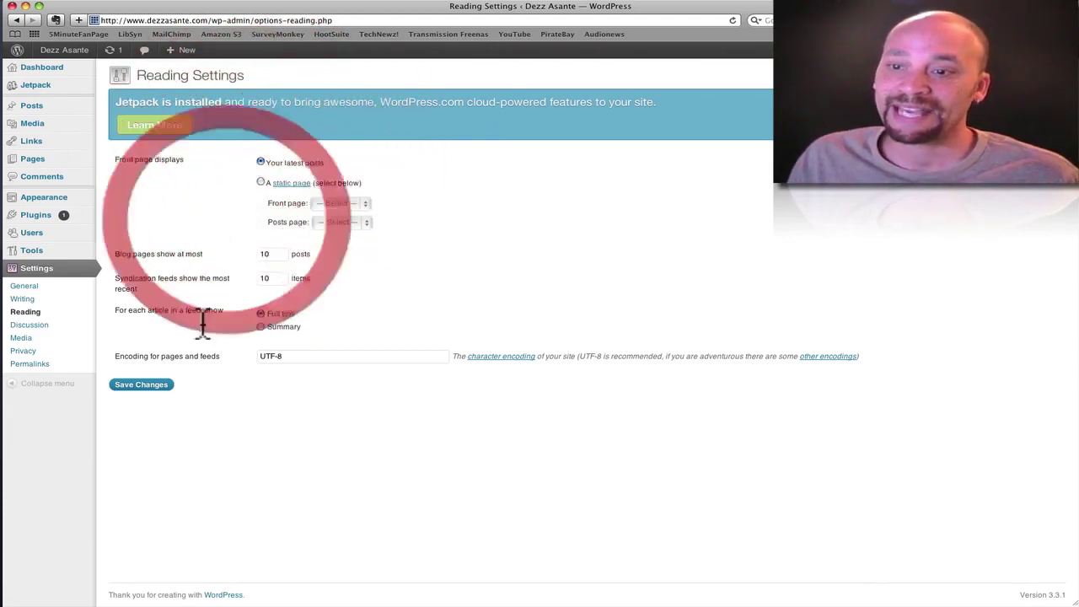
click(154, 386)
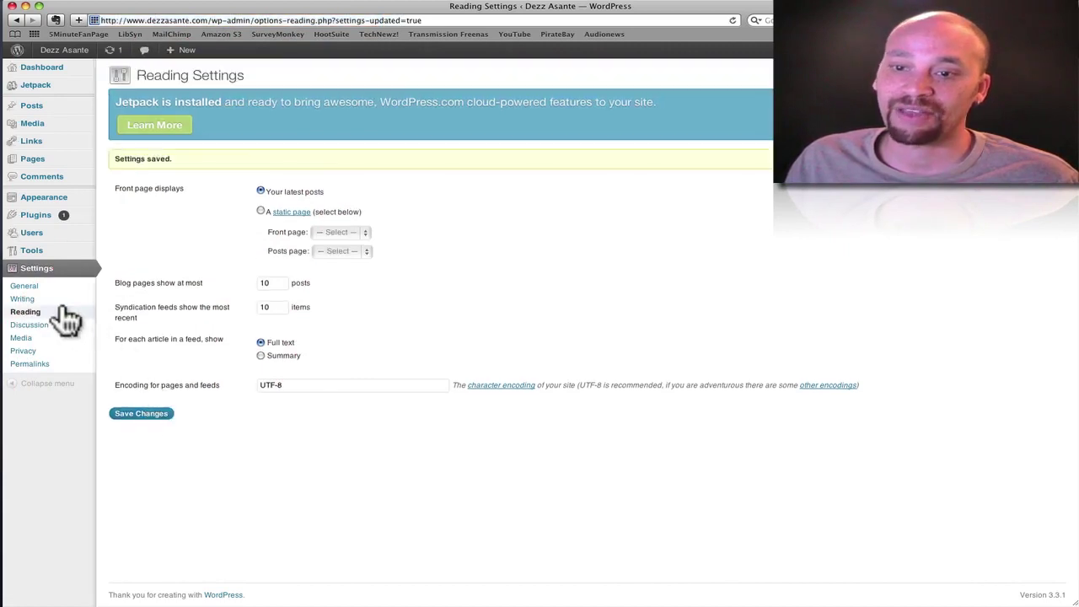
- Confirm Privacy settings still allow search engines, then go to Permalink Settings
click(23, 350)
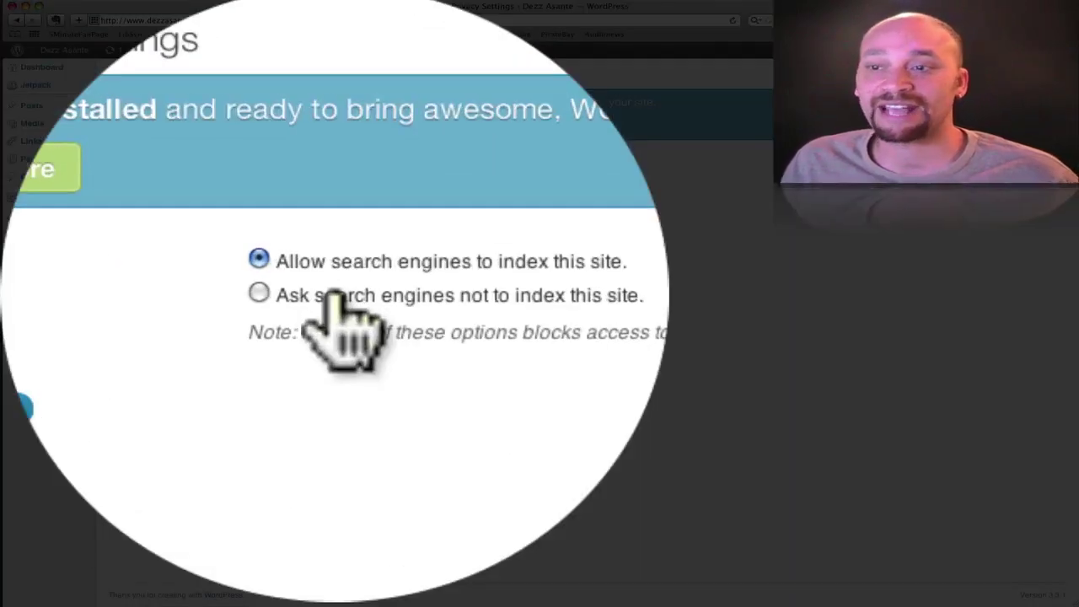
scroll(337, 300, down, 1)
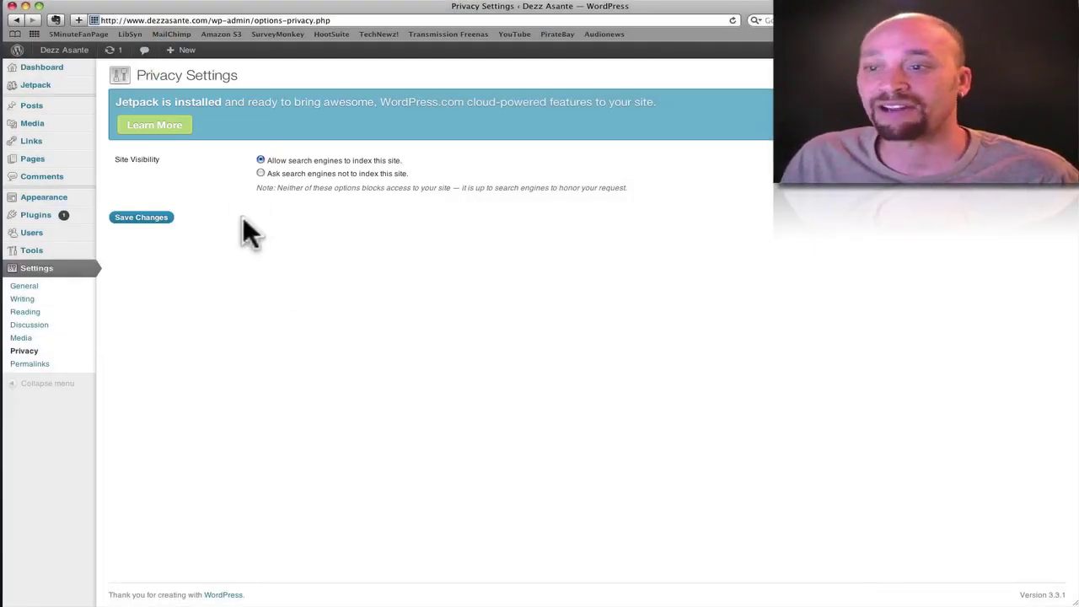
click(31, 364)
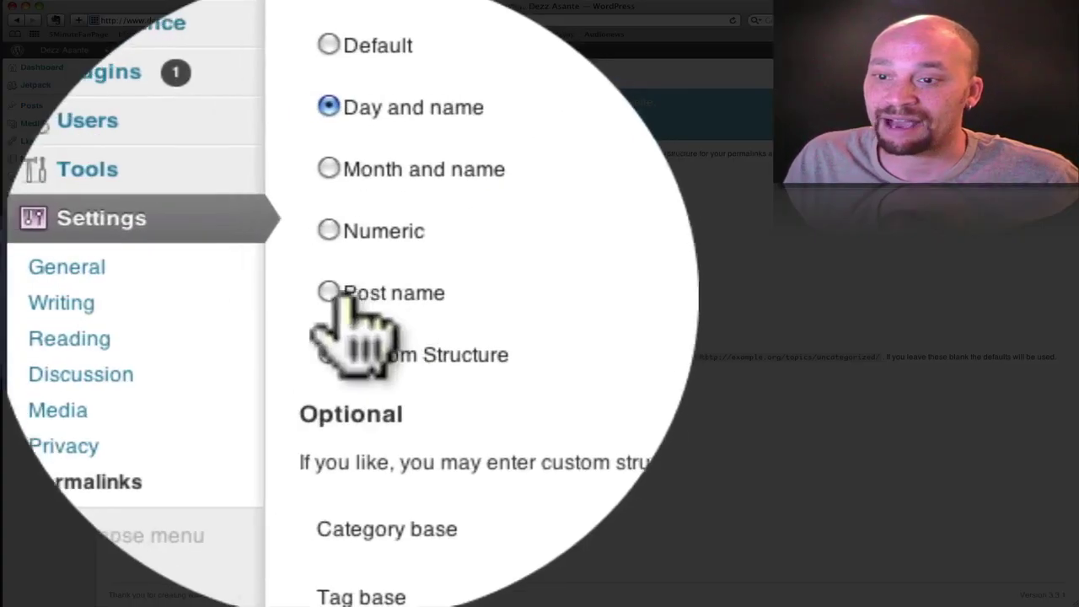
- Switch permalinks to the Post name structure (/%postname%/) and save
click(119, 295)
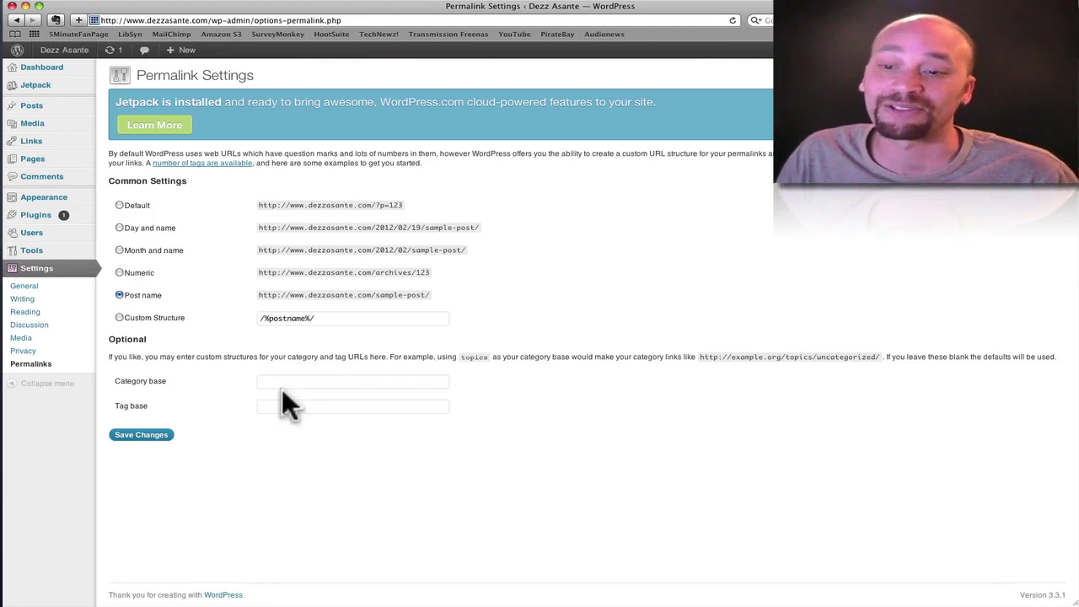
click(167, 434)
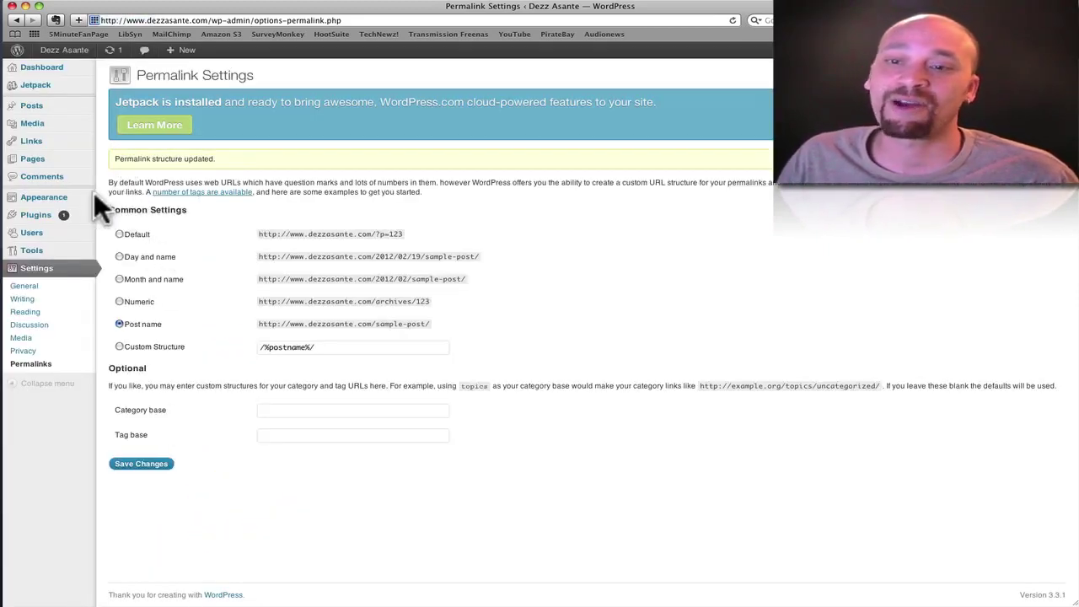
- Look over the installed themes, with Twenty Eleven 1.3 as current
mouse_move(68, 200)
click(121, 199)
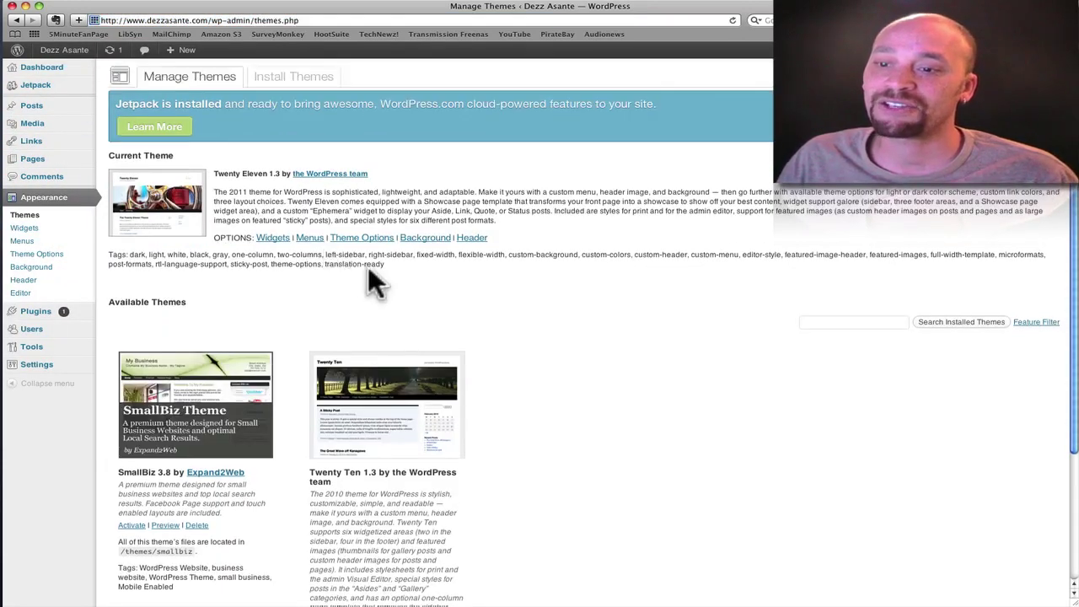
scroll(370, 282, down, 3)
scroll(373, 282, up, 2)
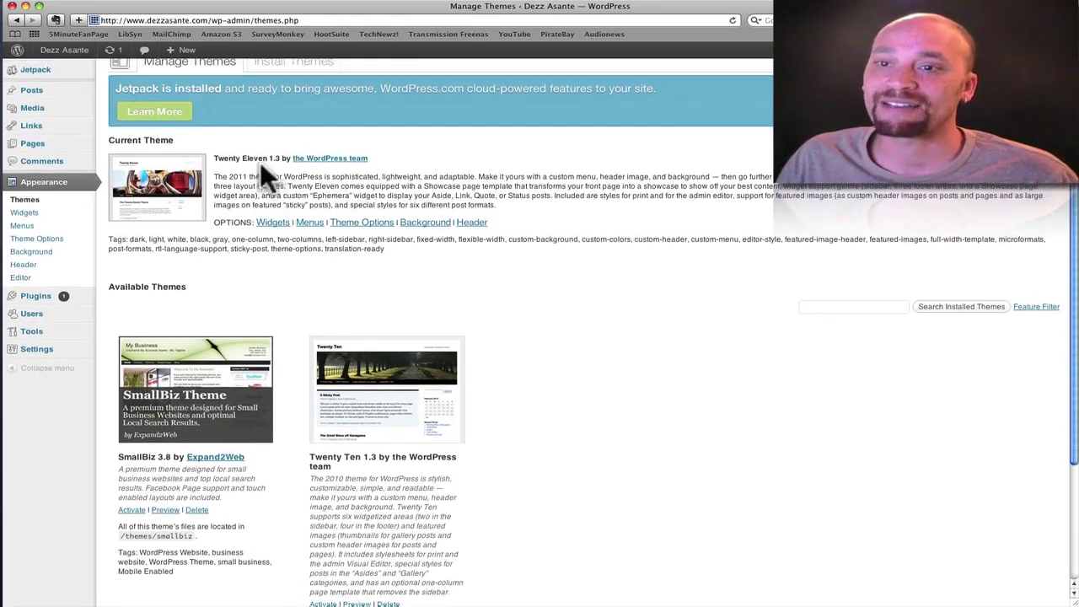
- View the live site's About Me page, then return to the admin Themes page
click(67, 51)
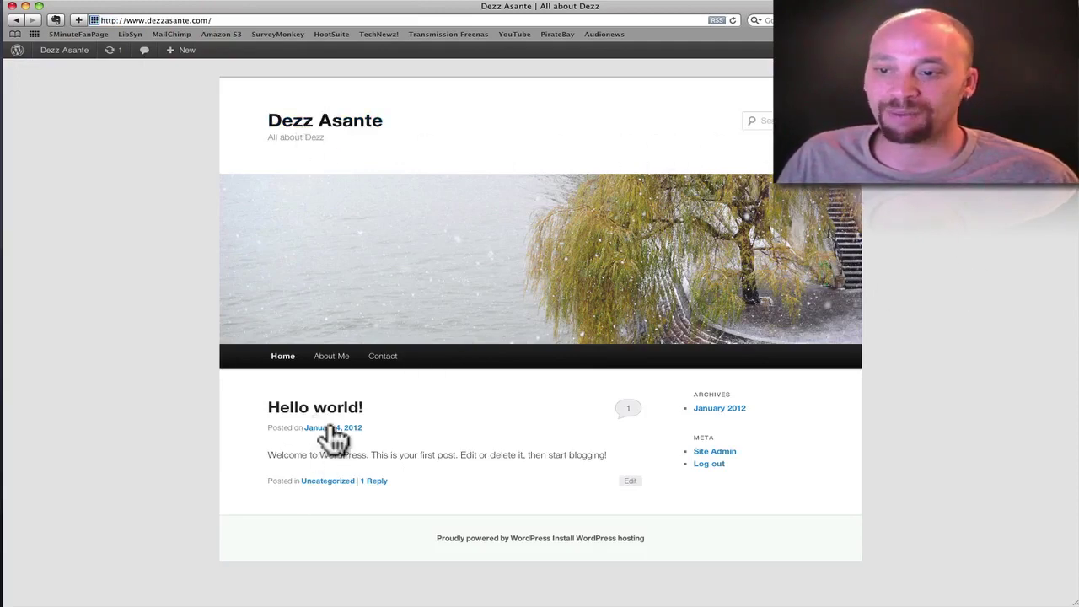
click(332, 361)
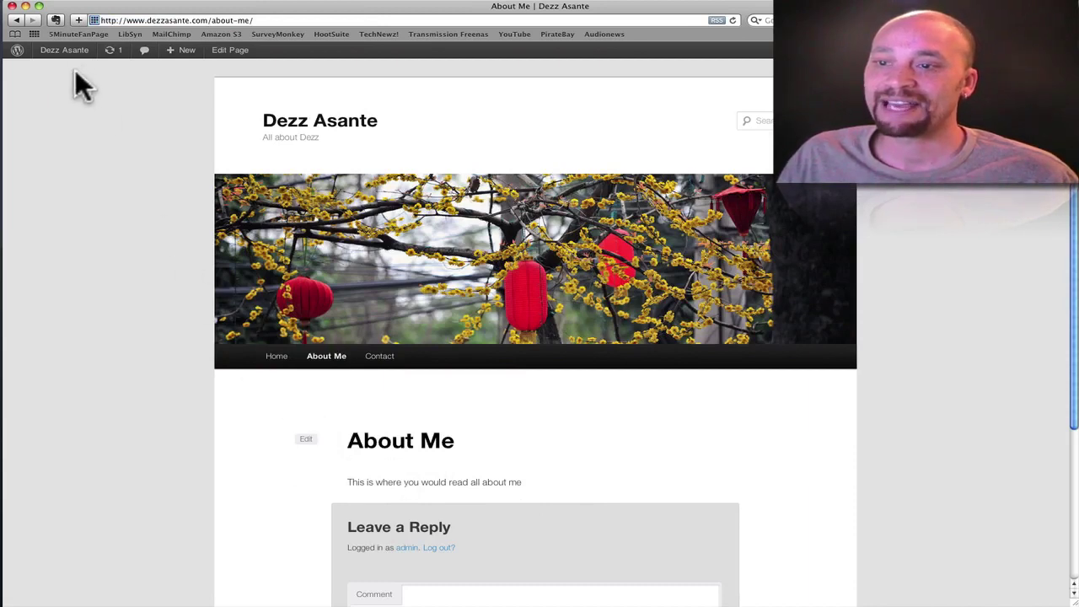
click(26, 53)
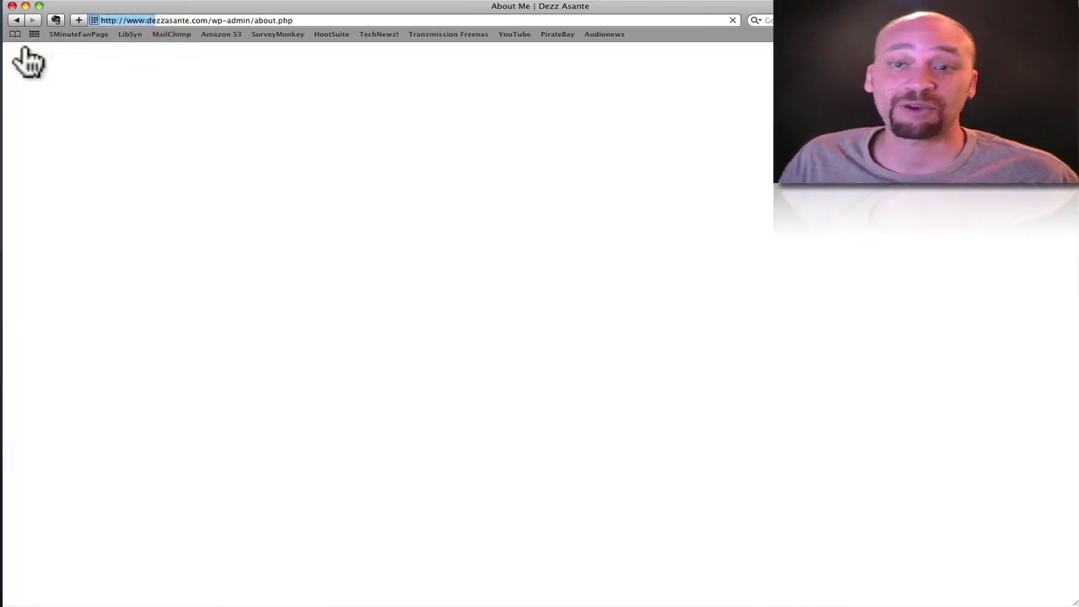
mouse_move(60, 204)
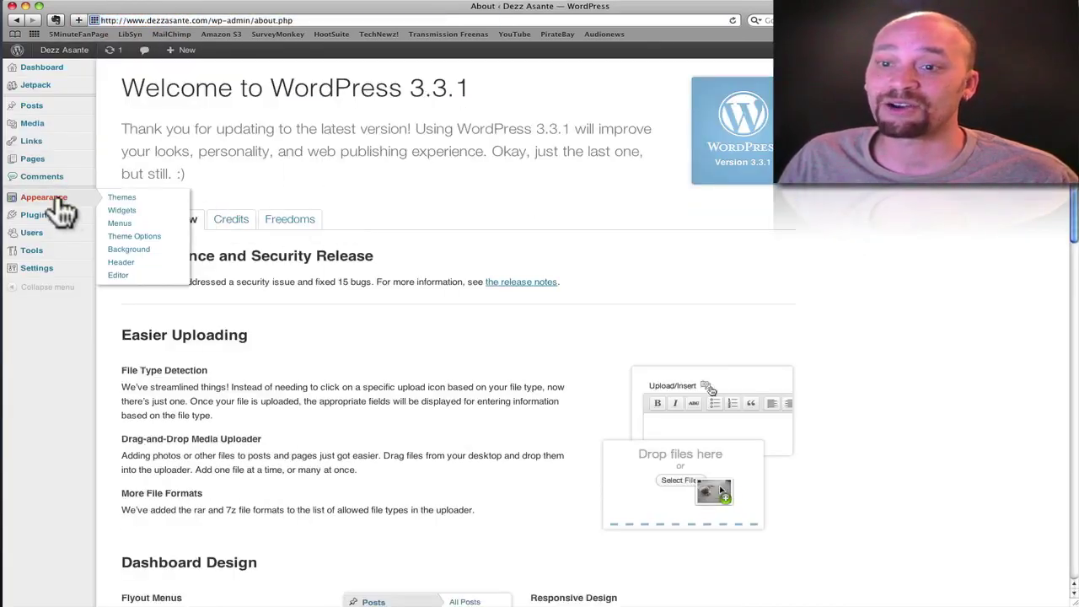
click(126, 198)
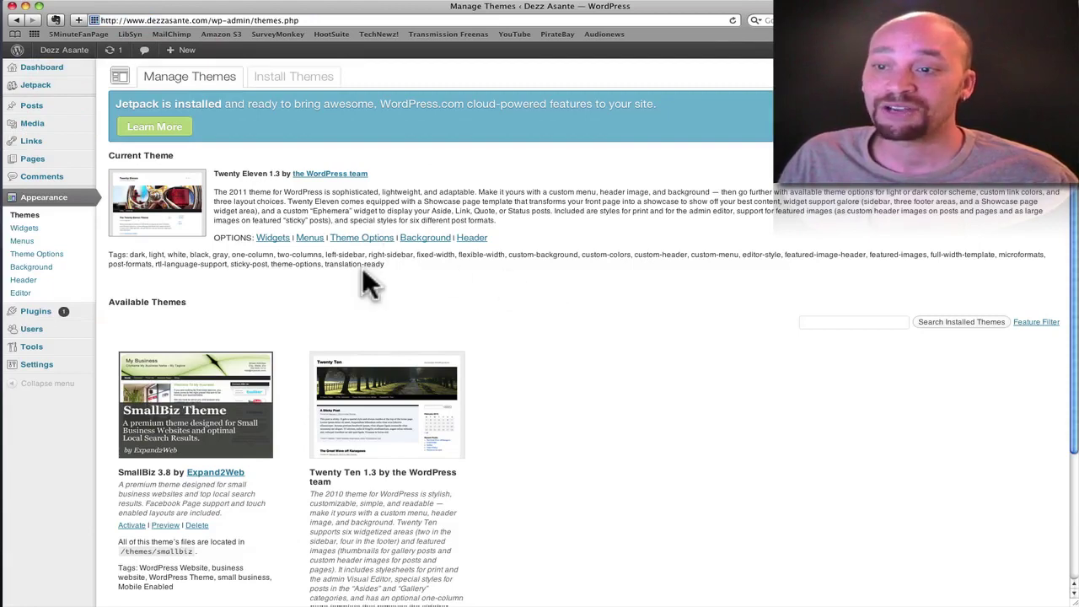
- Install the featured LightWord 2.0.0.6 theme and activate it as the current theme
click(293, 80)
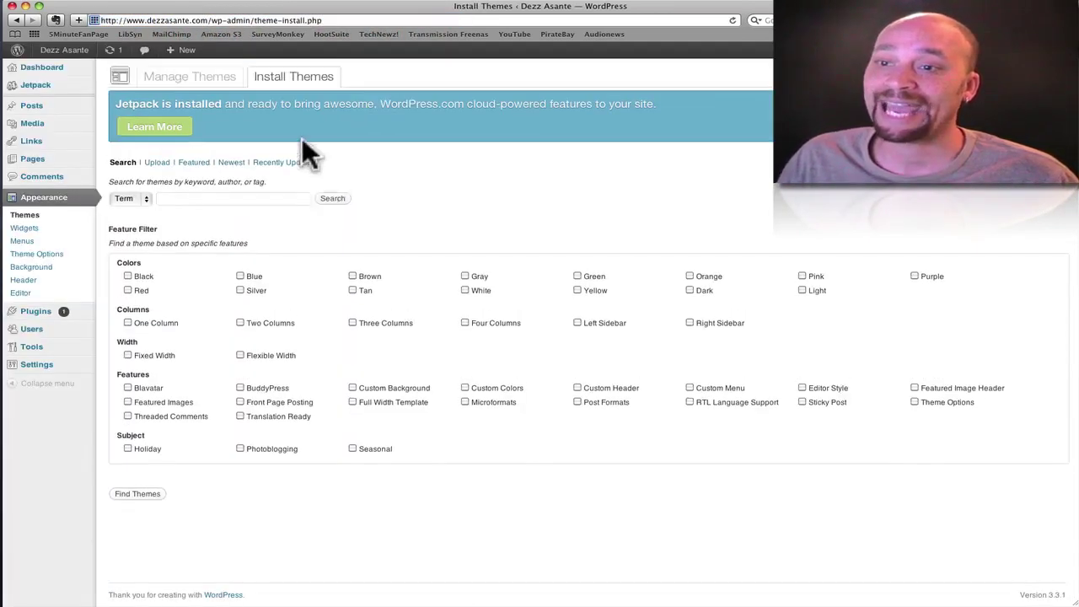
click(193, 164)
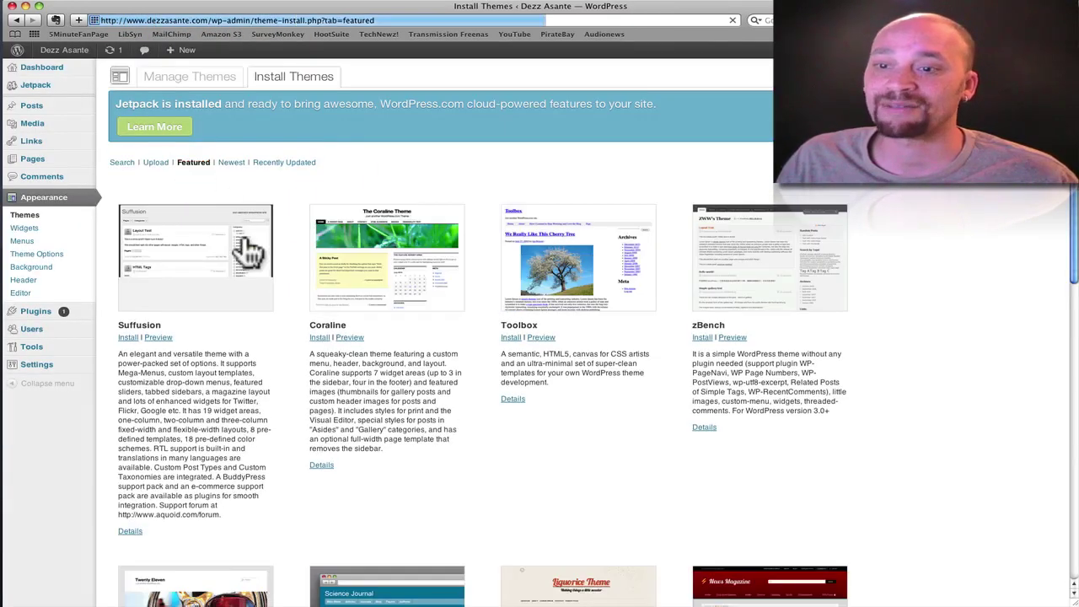
scroll(283, 265, down, 5)
scroll(282, 264, down, 6)
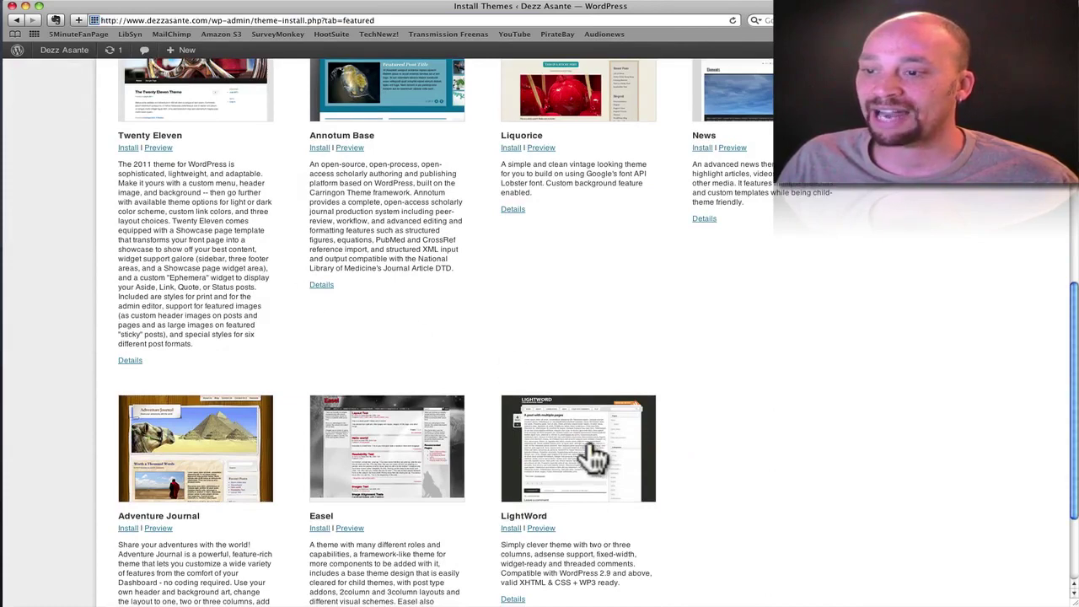
scroll(582, 462, down, 1)
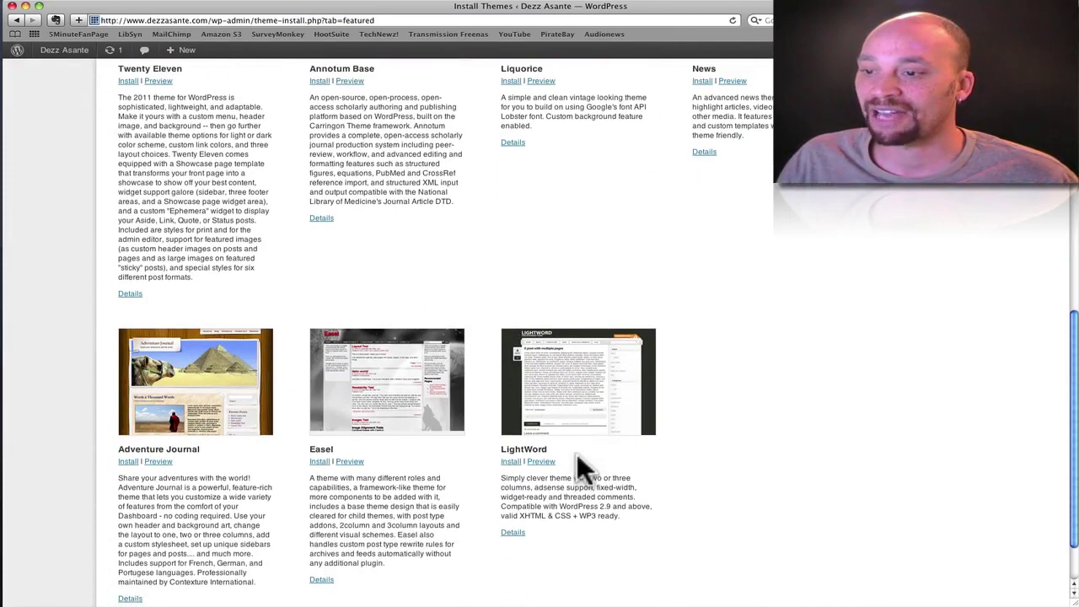
click(512, 461)
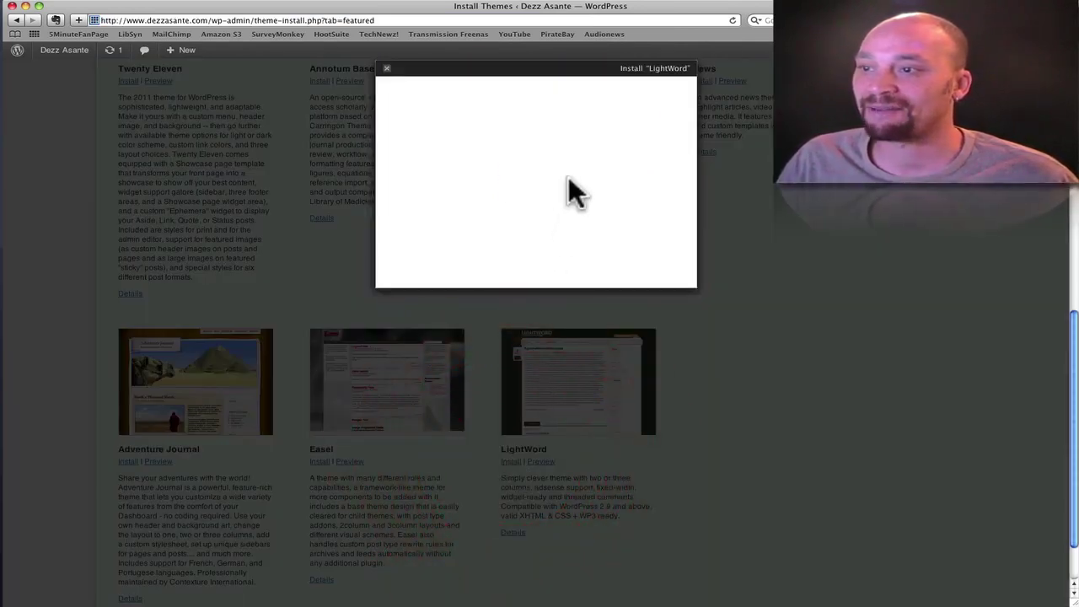
click(665, 268)
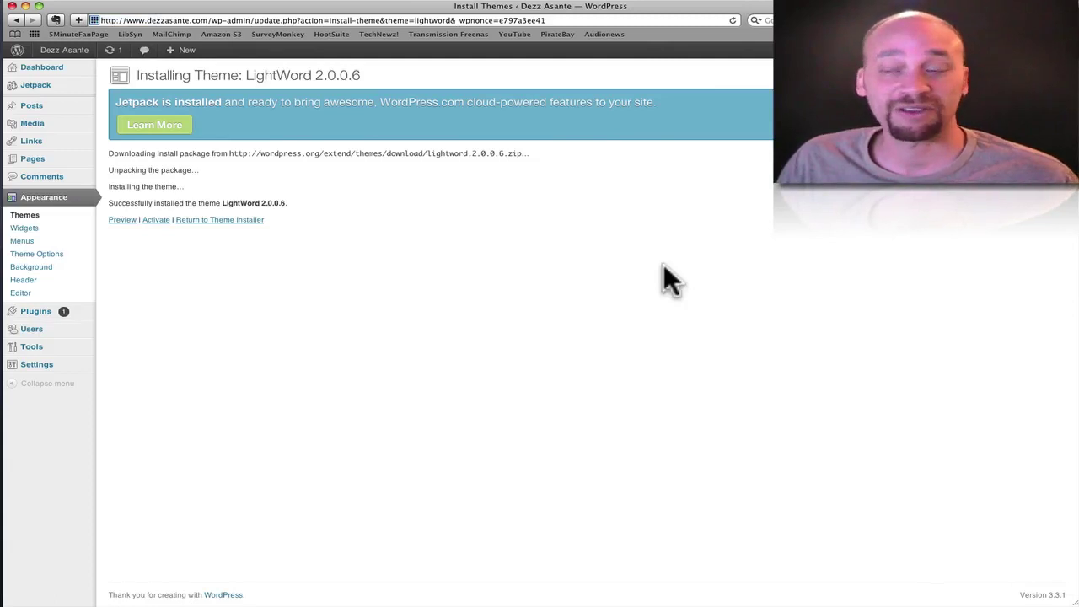
click(156, 220)
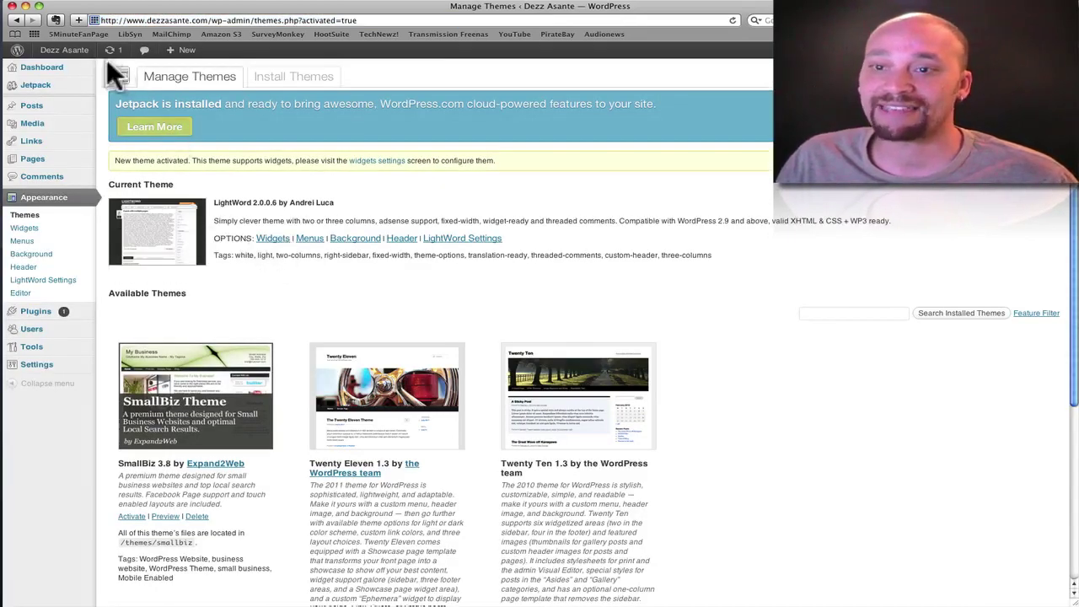
- Preview the public site in the LightWord theme, then go to Appearance > Menus in the admin
click(66, 53)
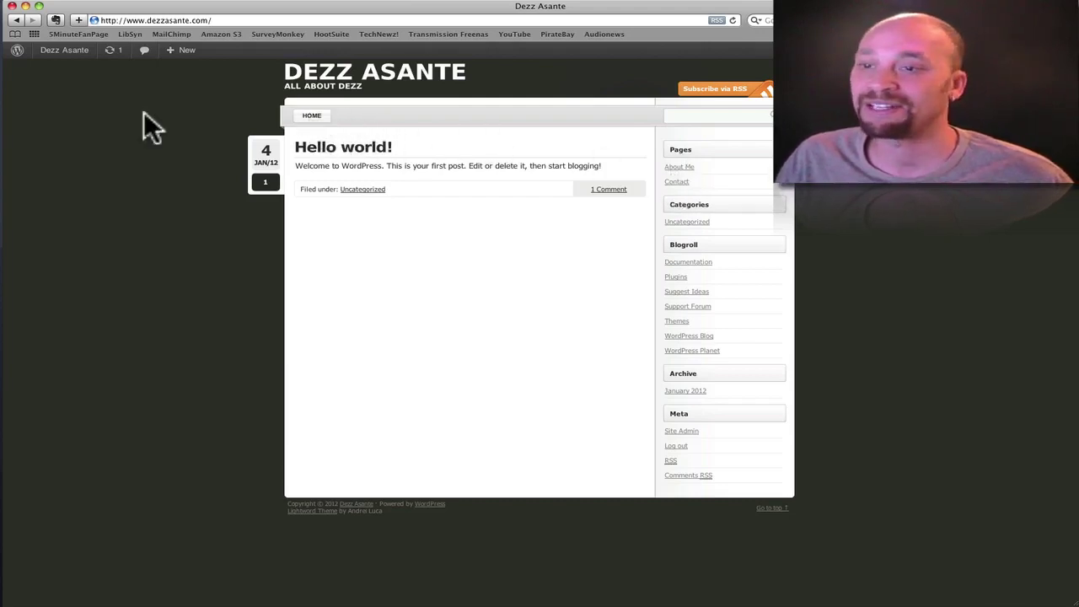
click(19, 50)
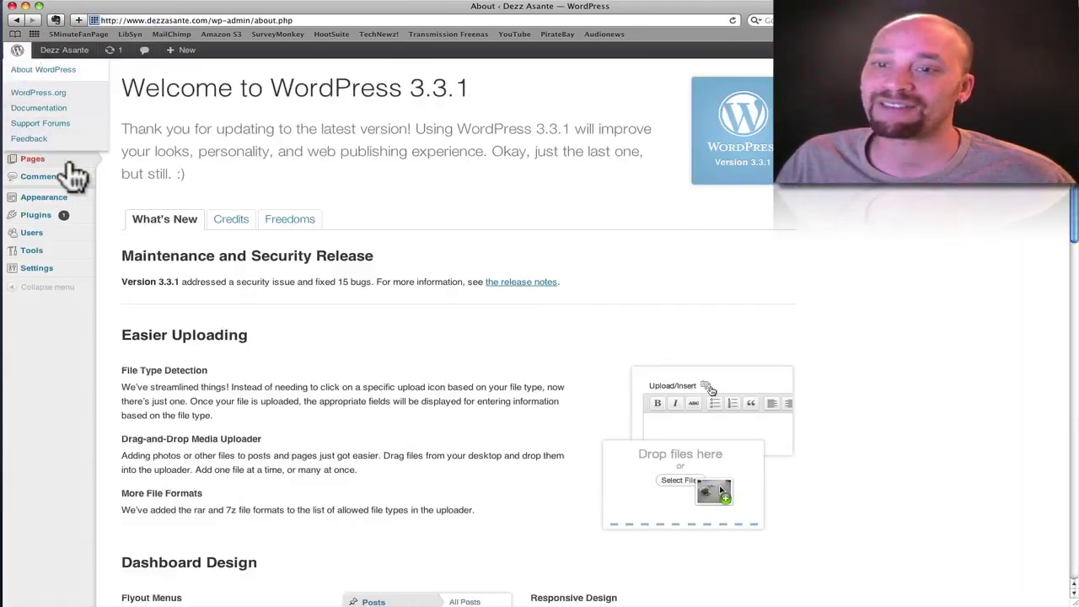
mouse_move(20, 199)
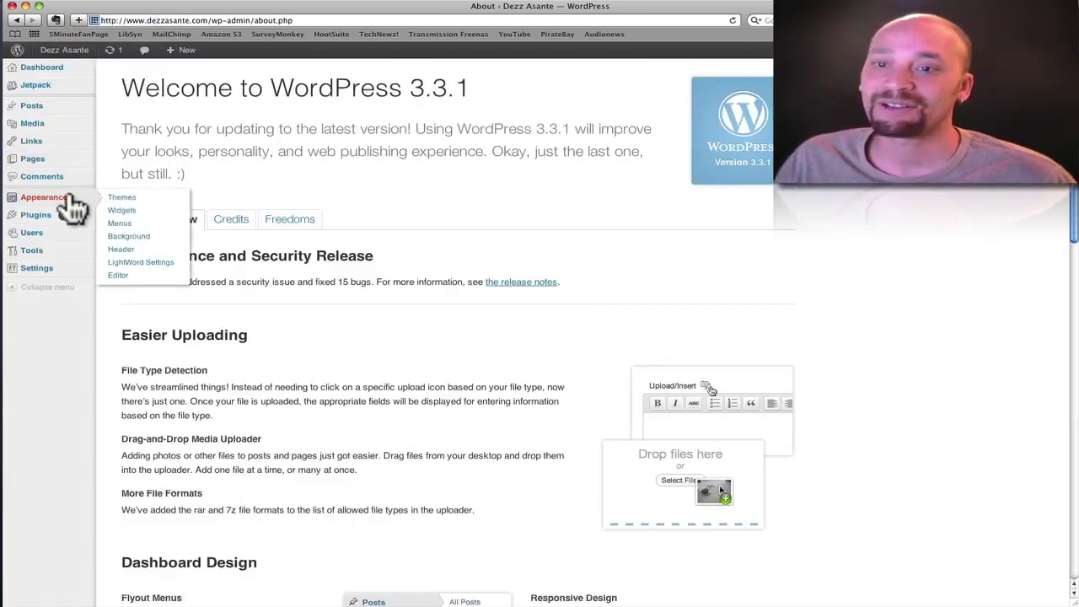
click(120, 224)
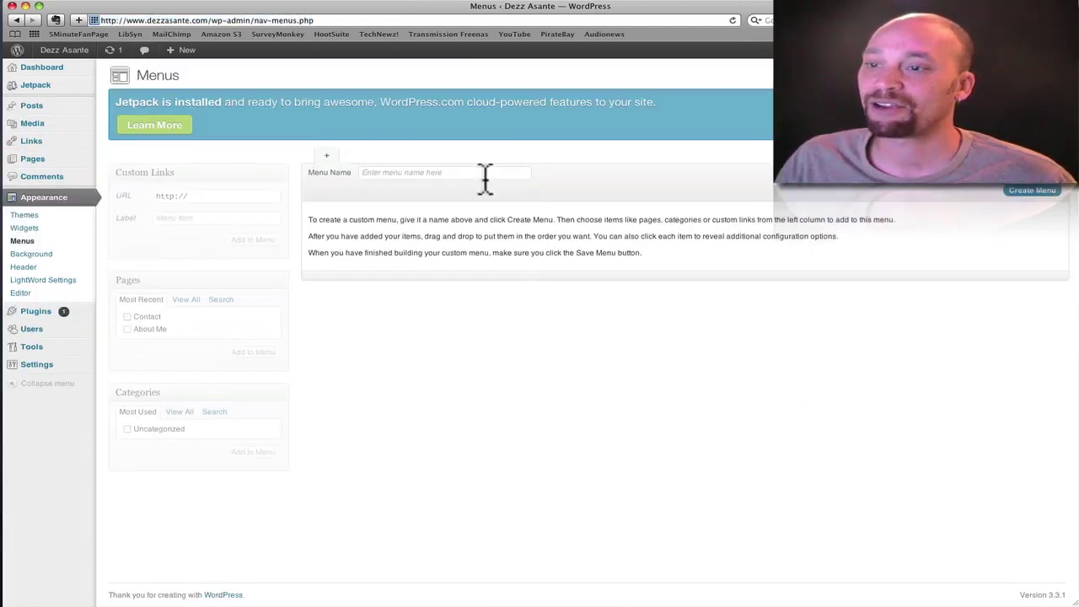
- Create a menu named 'Main Menu' and assign it to the LightWord Navigation Bar location
click(484, 174)
text(Main Menu)
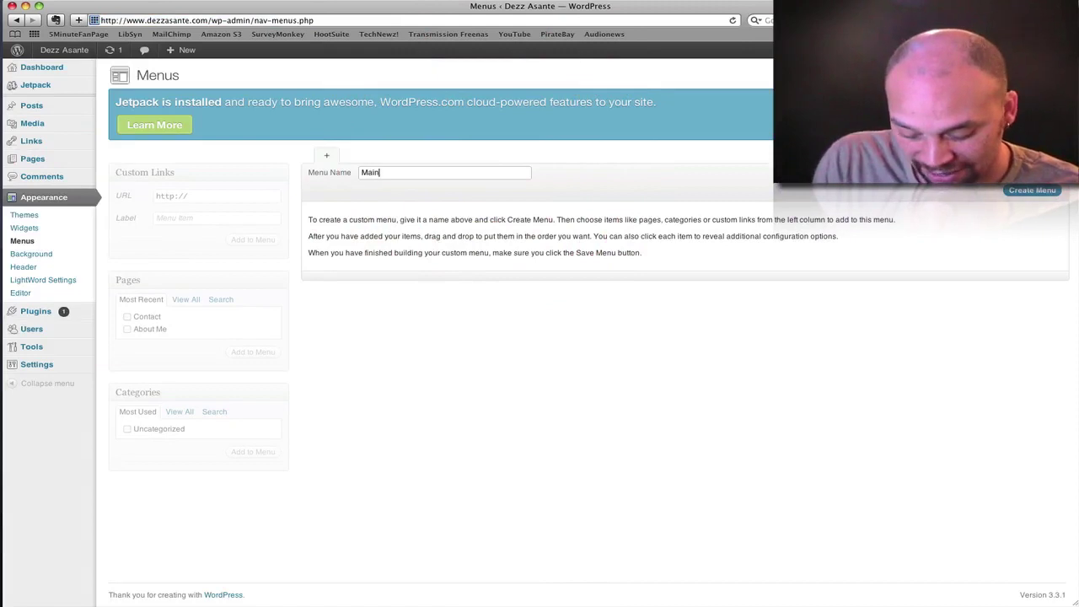
click(1034, 193)
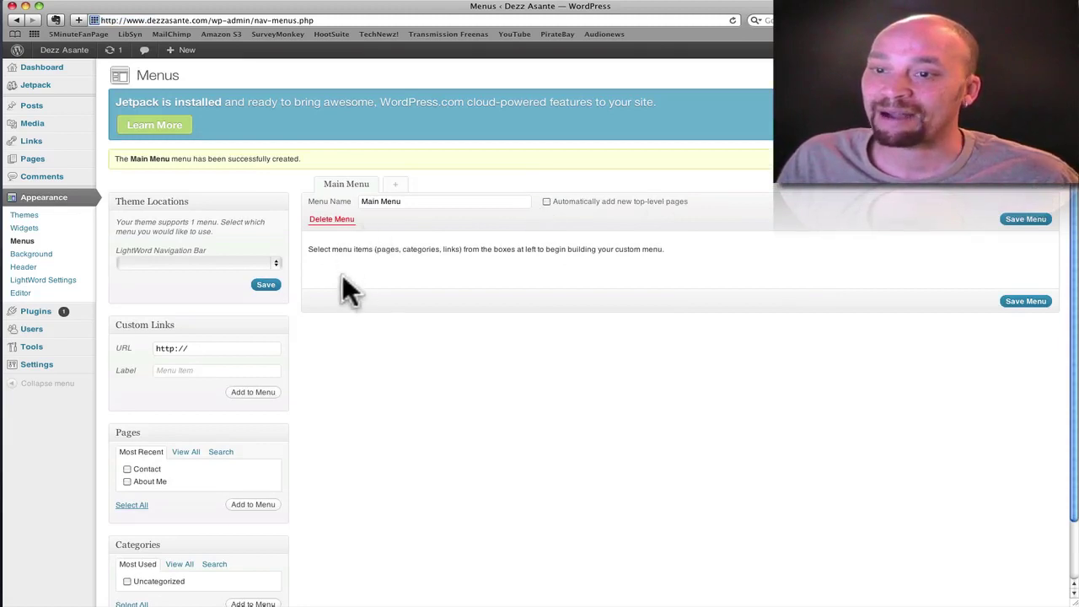
click(275, 258)
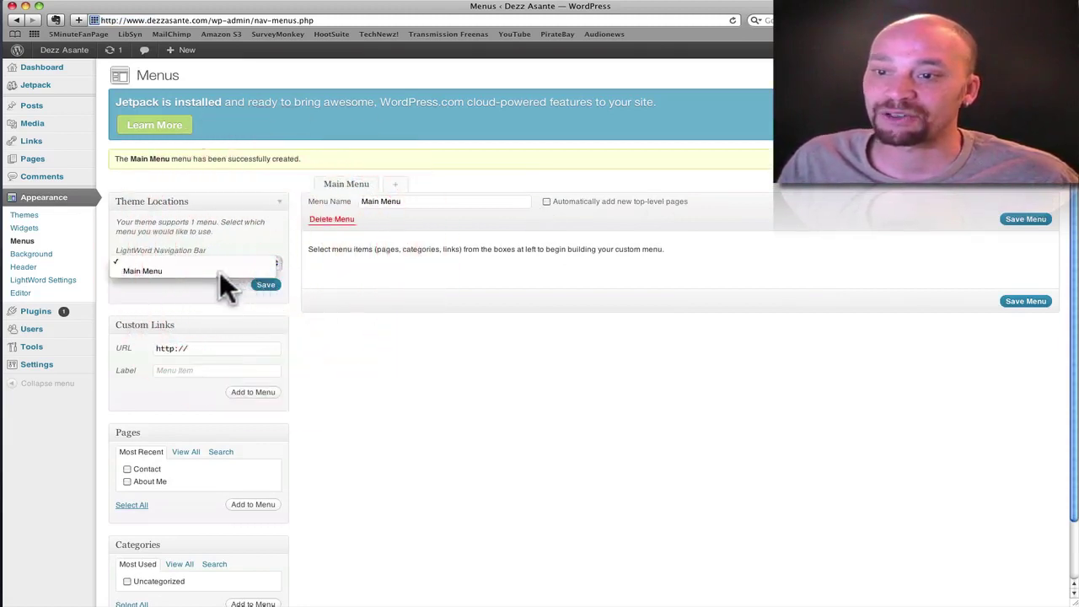
click(219, 269)
click(264, 284)
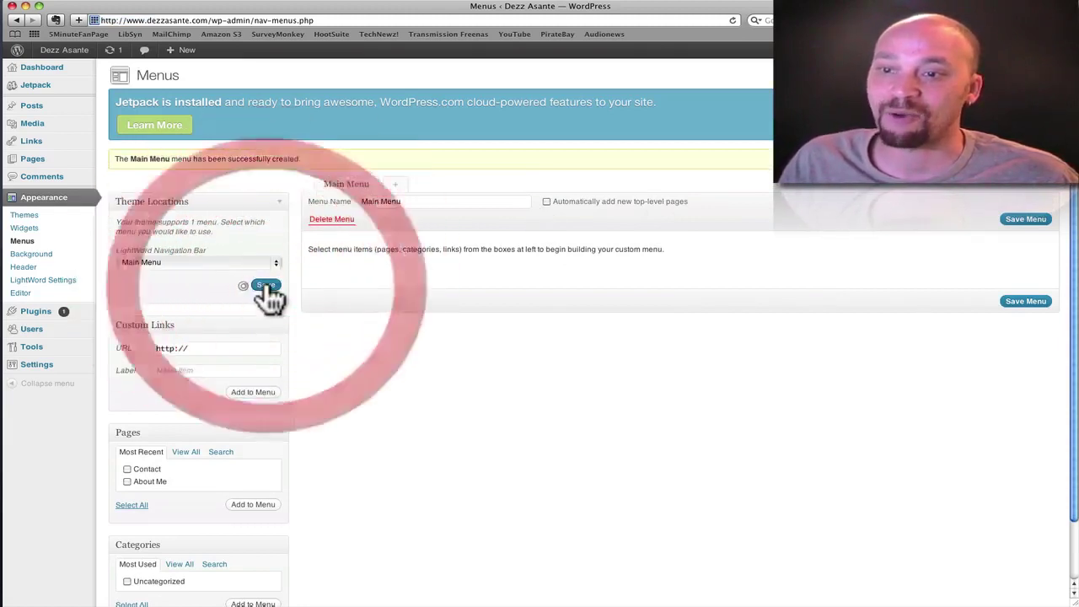
- Add the Contact and About Me pages to Main Menu and save it
scroll(311, 319, down, 2)
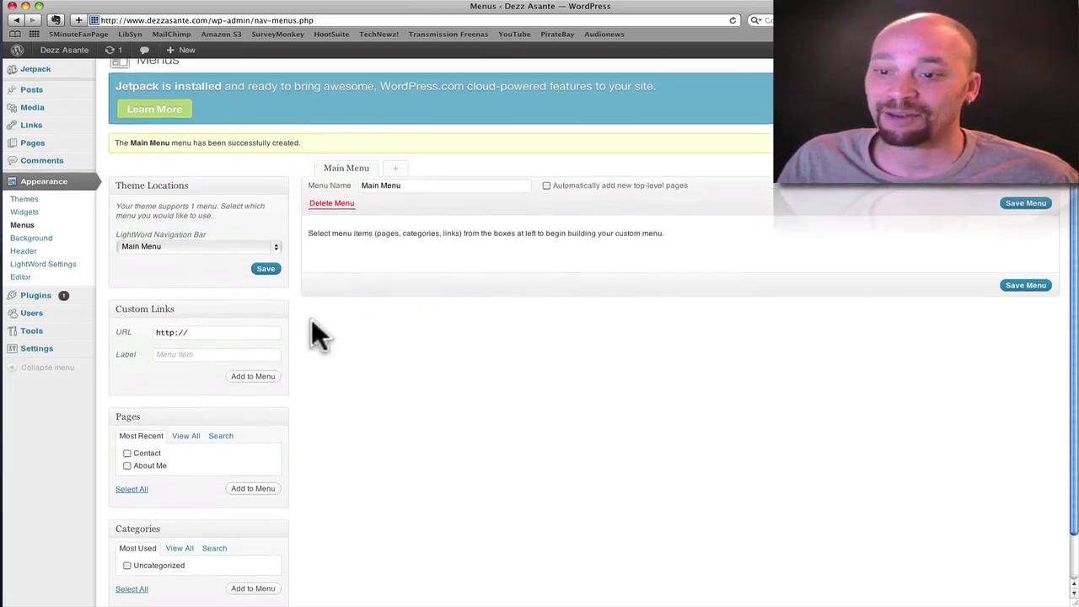
click(127, 431)
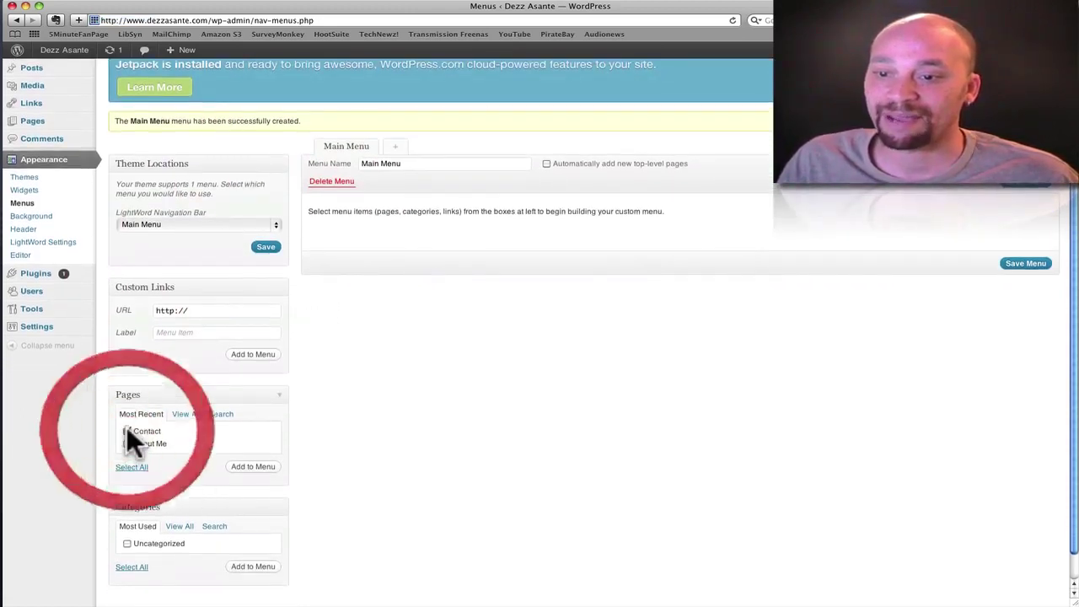
click(127, 444)
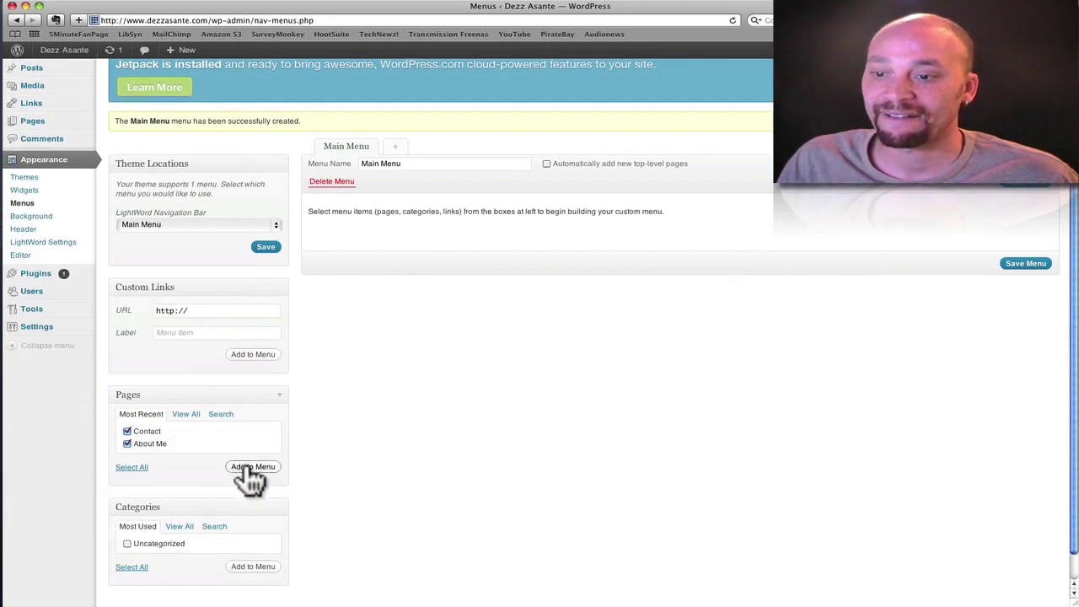
click(251, 467)
scroll(343, 460, down, 2)
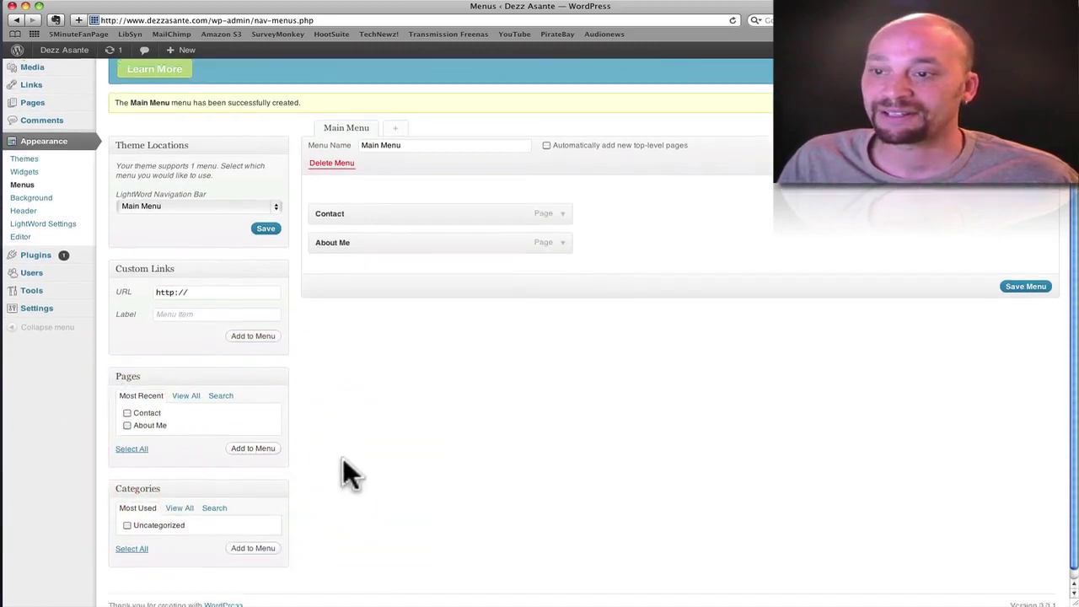
scroll(343, 458, up, 4)
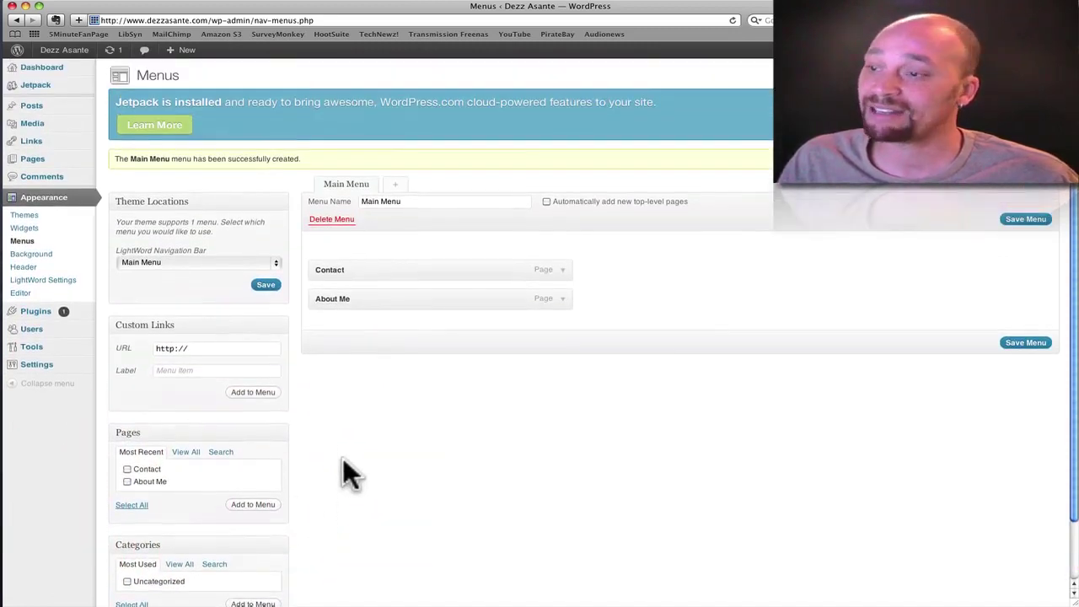
click(1035, 343)
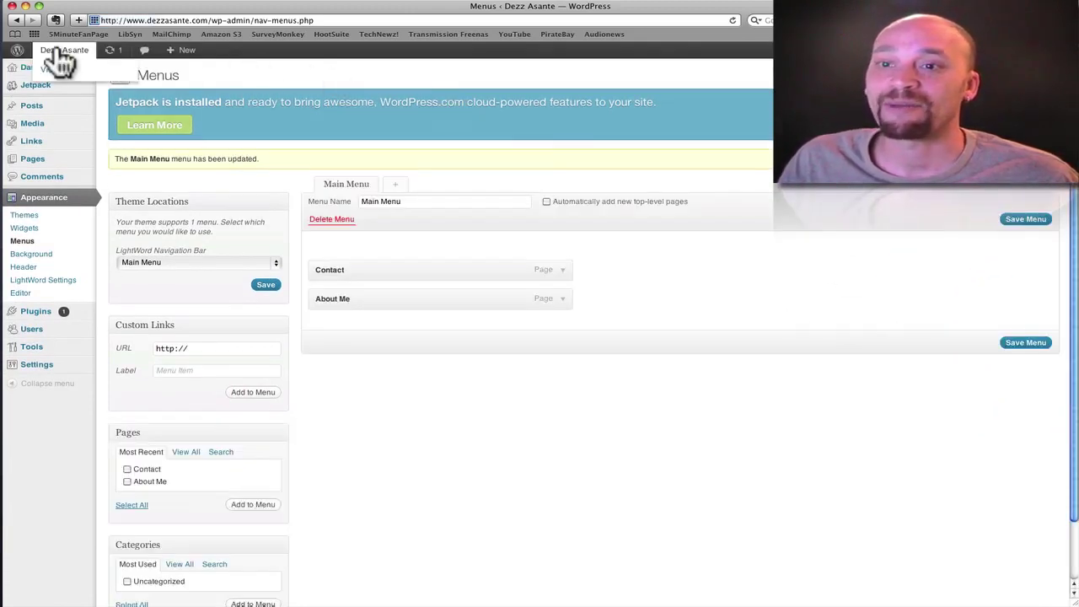
- Check the live site, then drag Contact below About Me and save the menu order
click(55, 50)
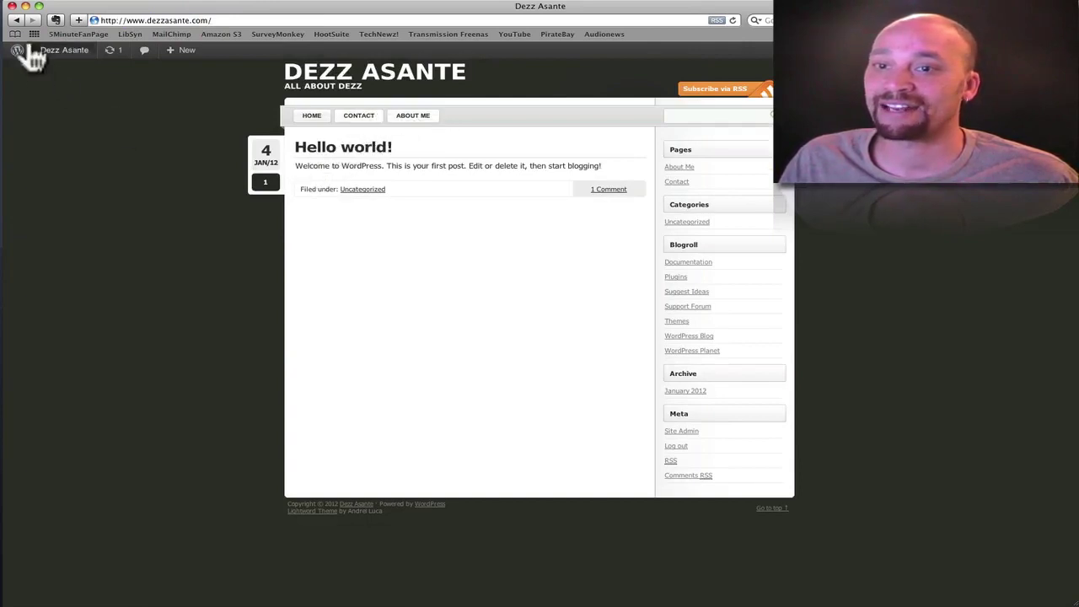
click(15, 20)
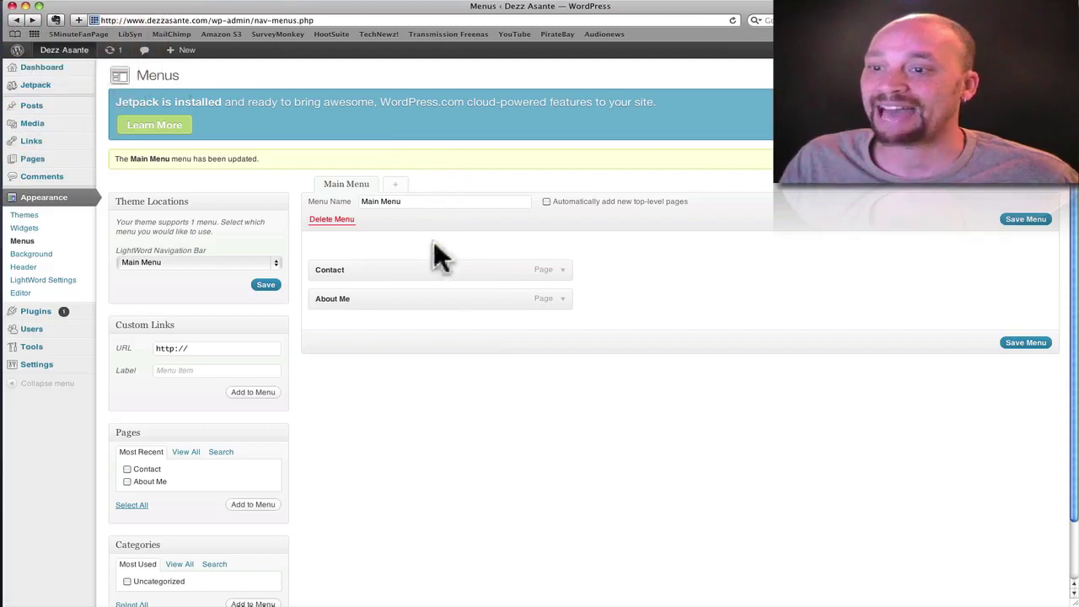
drag(359, 270, 357, 306)
click(1010, 346)
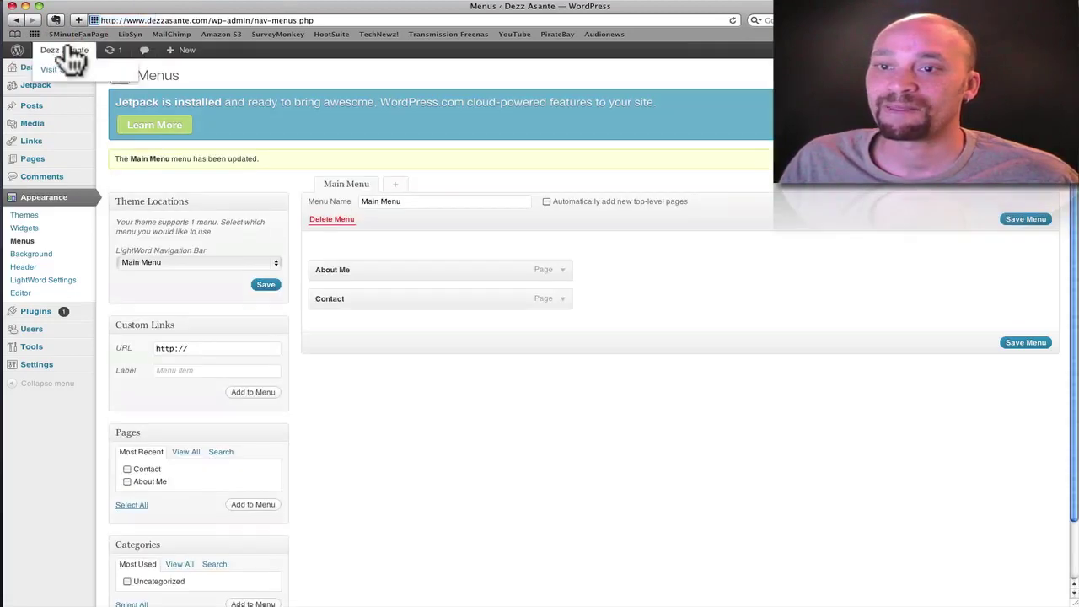
- Verify the live navigation by opening the Contact page, then return to the menu settings
click(71, 51)
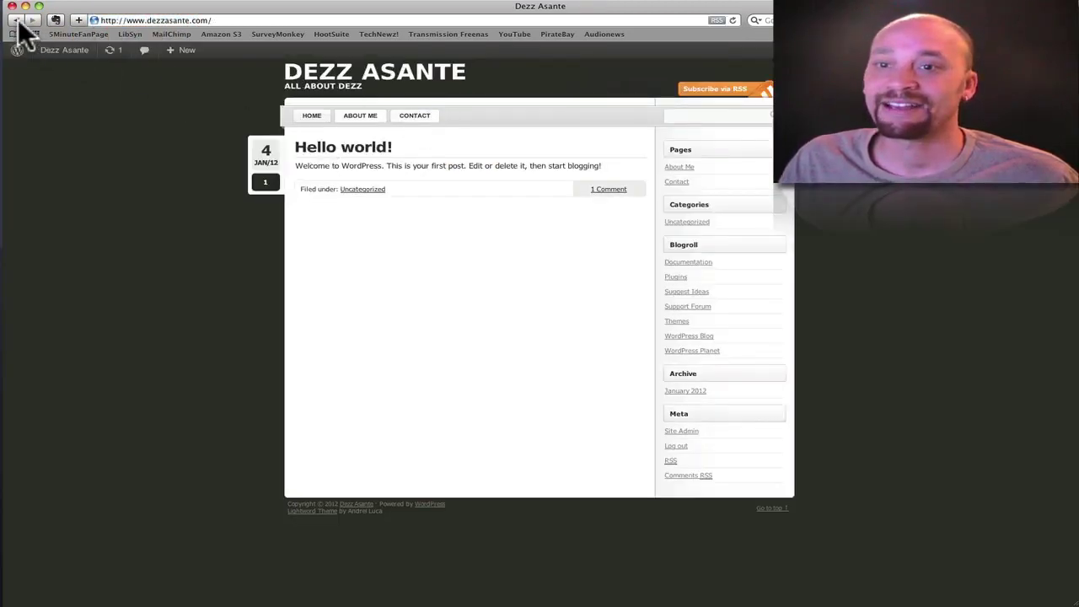
click(414, 119)
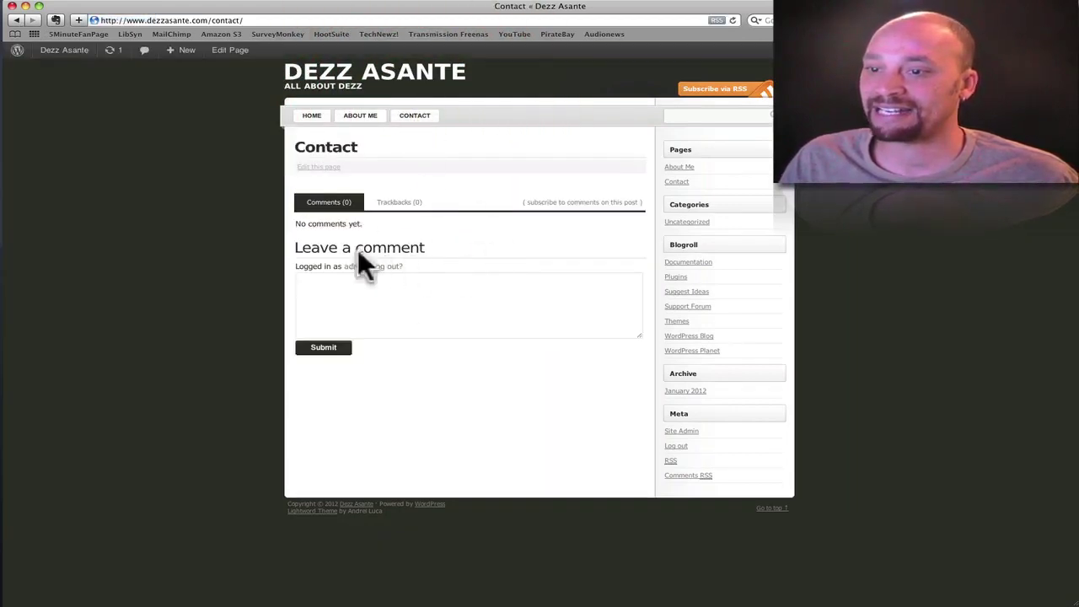
click(18, 22)
click(18, 22)
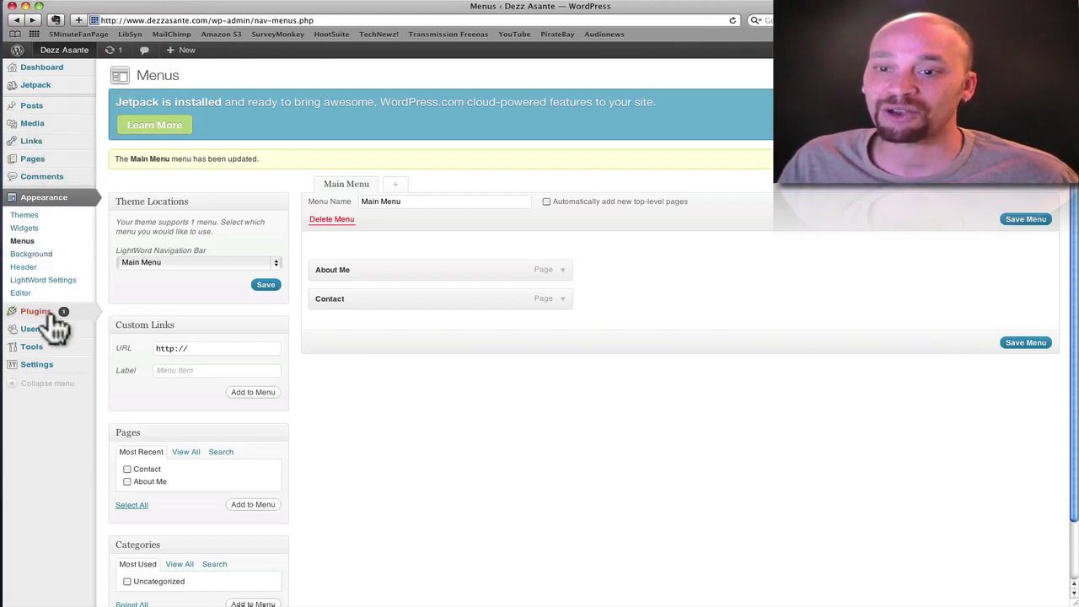
- Search the plugin directory for 'contact 7' under Plugins > Add New
mouse_move(50, 312)
click(137, 325)
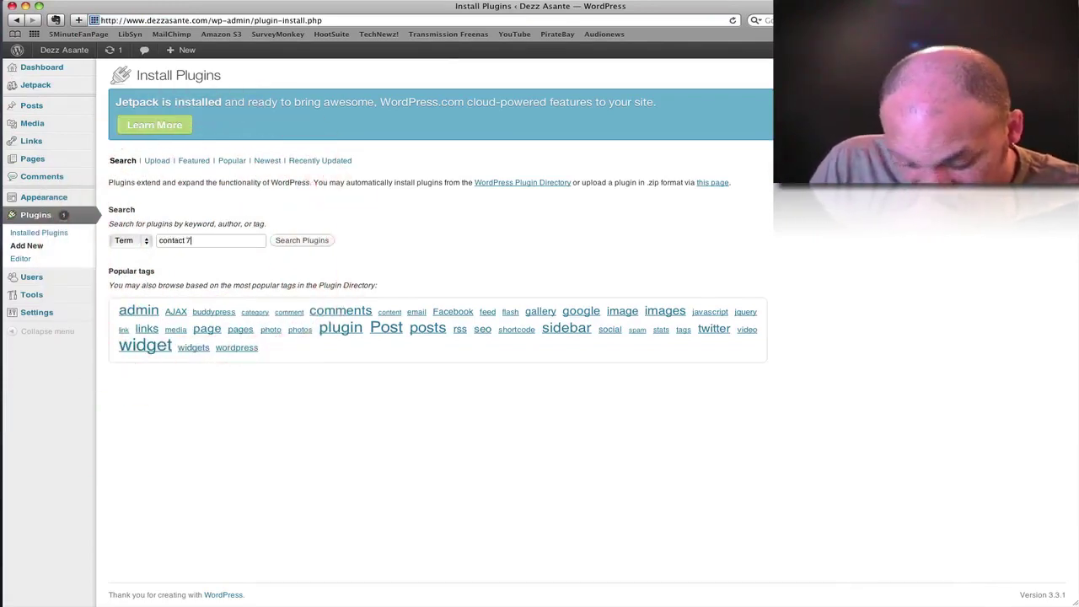
key(Return)
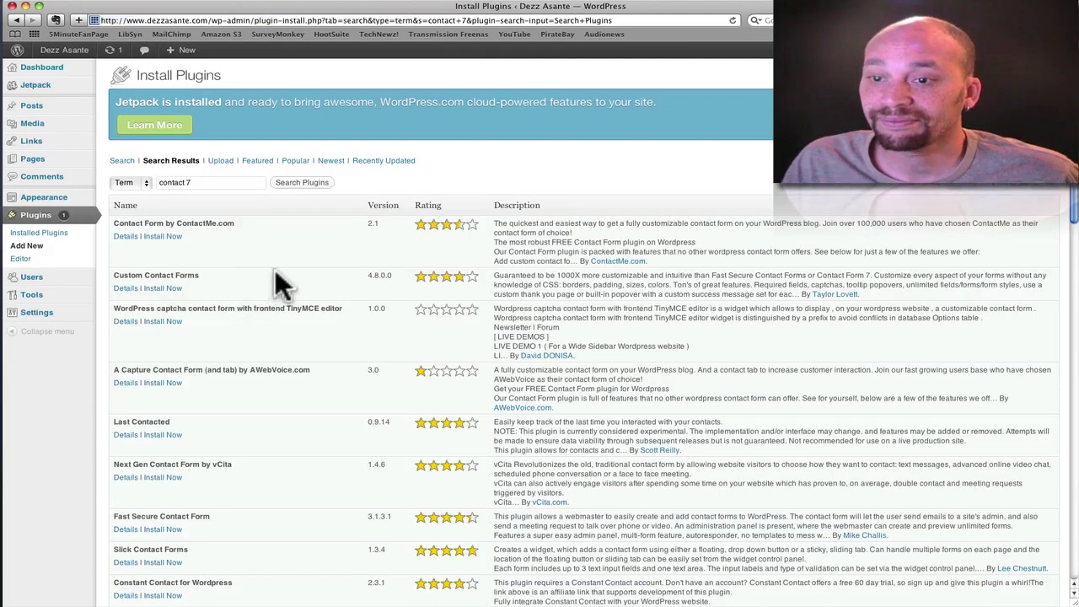
scroll(262, 277, down, 2)
scroll(261, 286, up, 2)
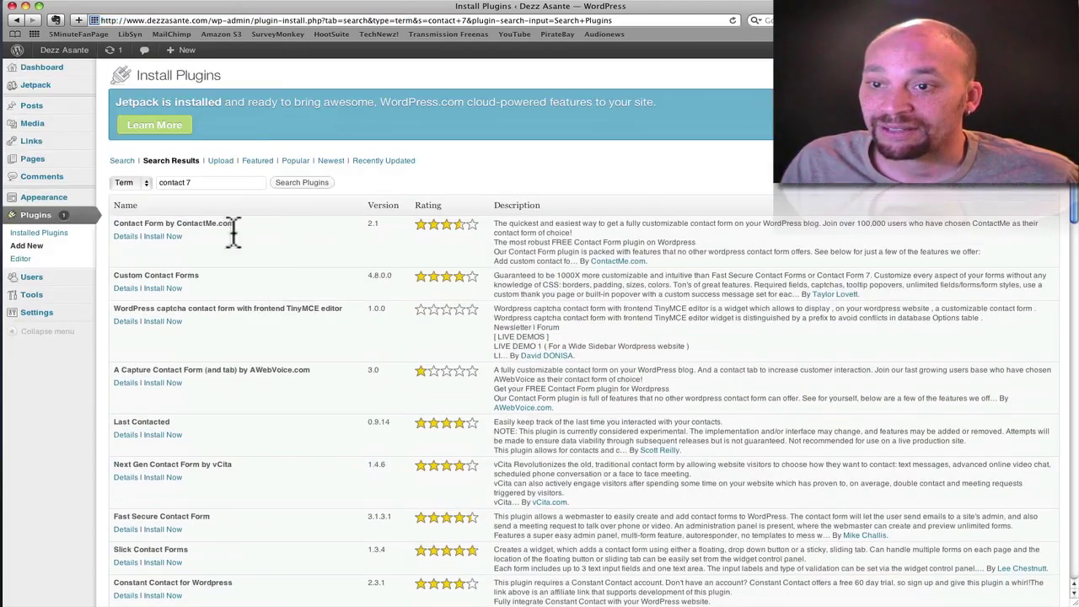
- Refine the search to 'contact form 7' and install the Contact Form 7 plugin
click(188, 184)
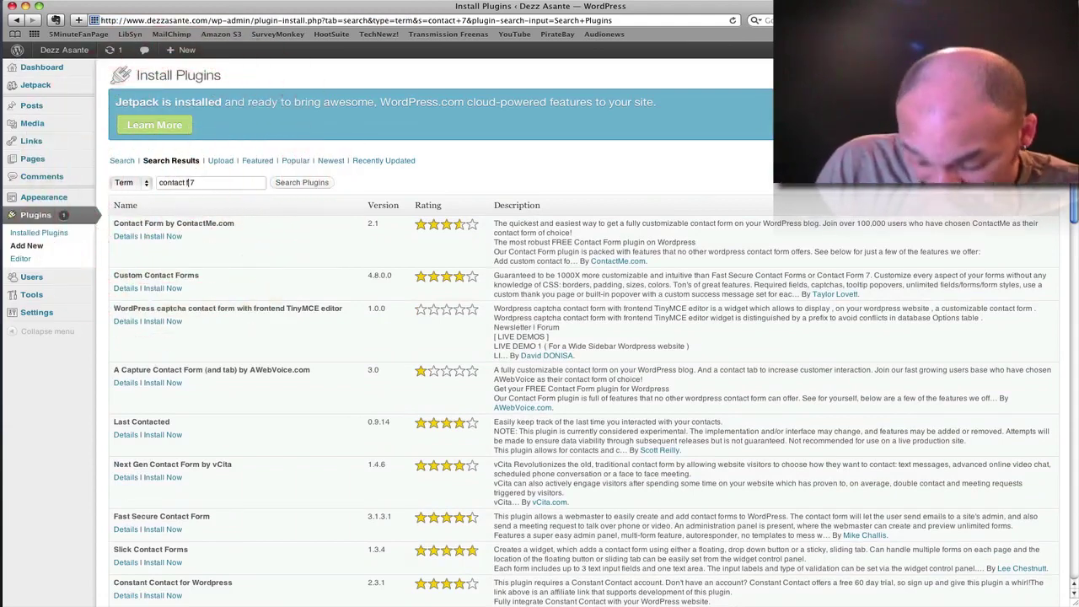
text(form)
key(Return)
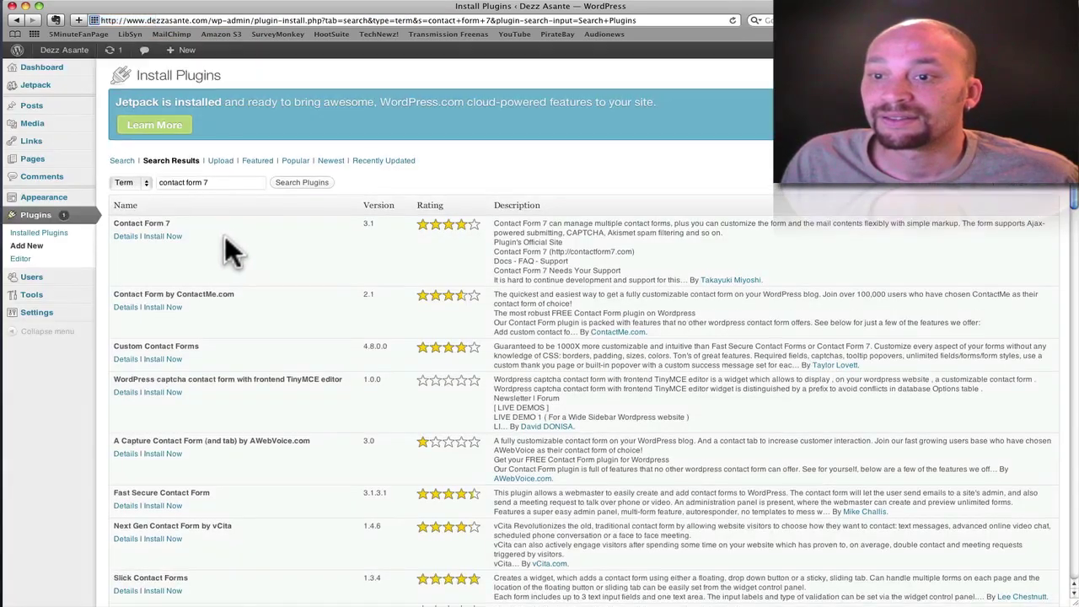
click(157, 237)
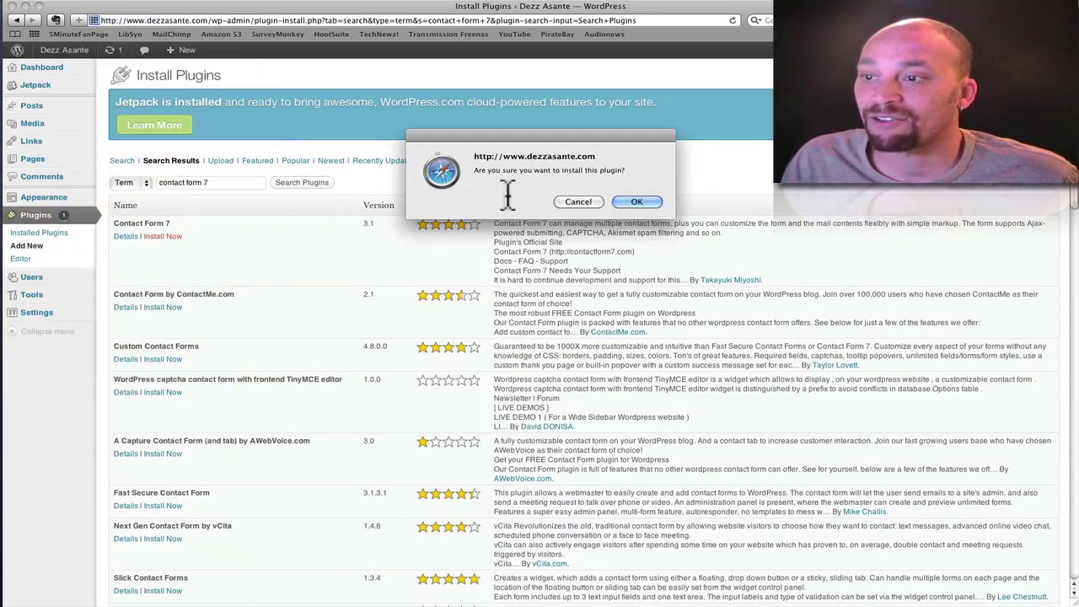
click(636, 202)
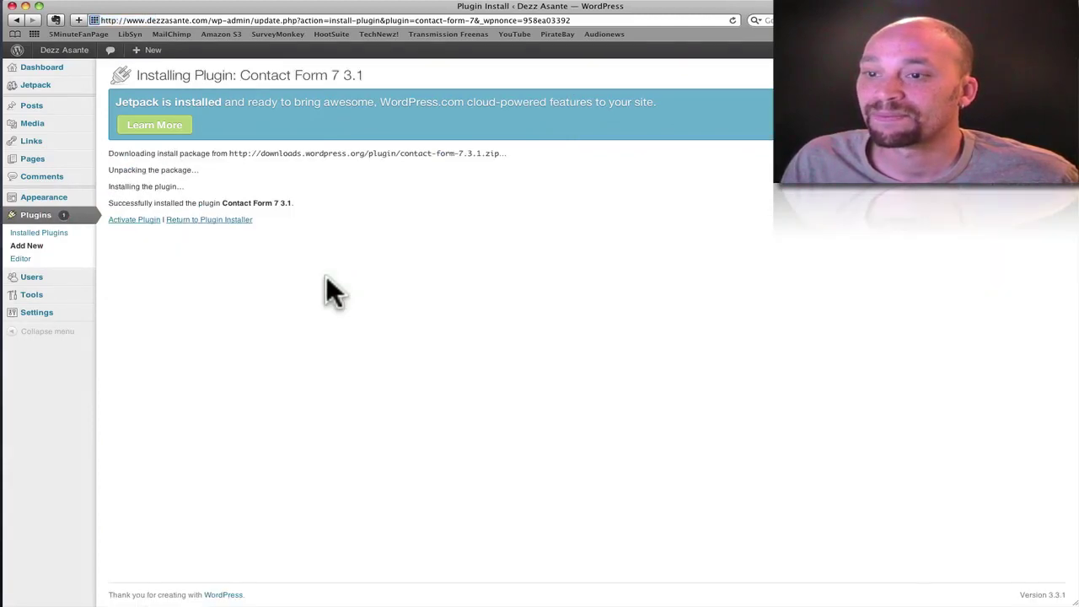
- Activate Contact Form 7 and copy the shortcode [contact-form-7 id="12" title="Contact form 1"]
click(142, 220)
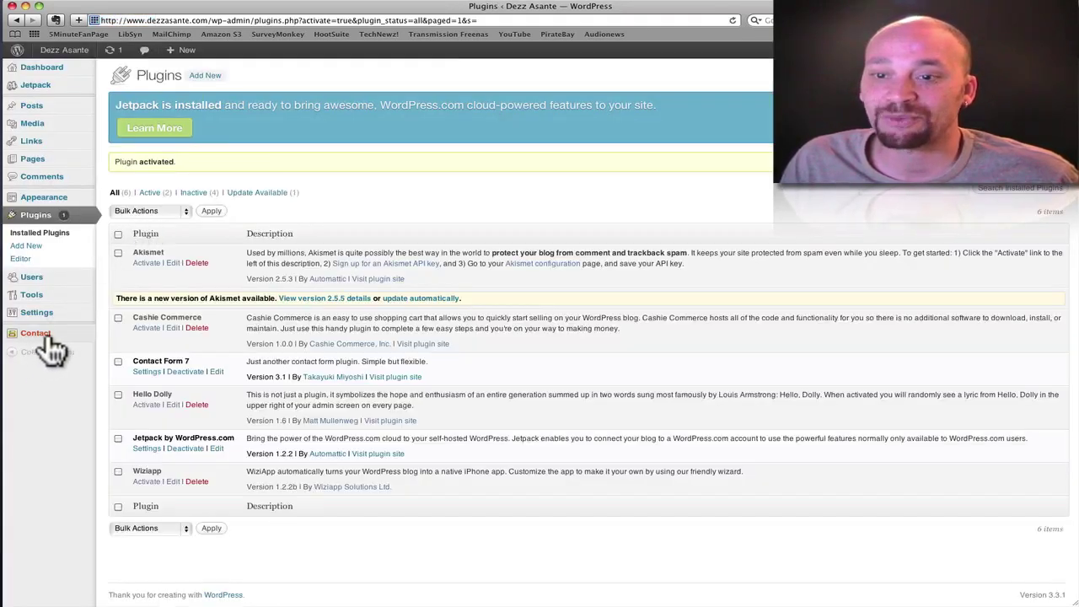
click(40, 334)
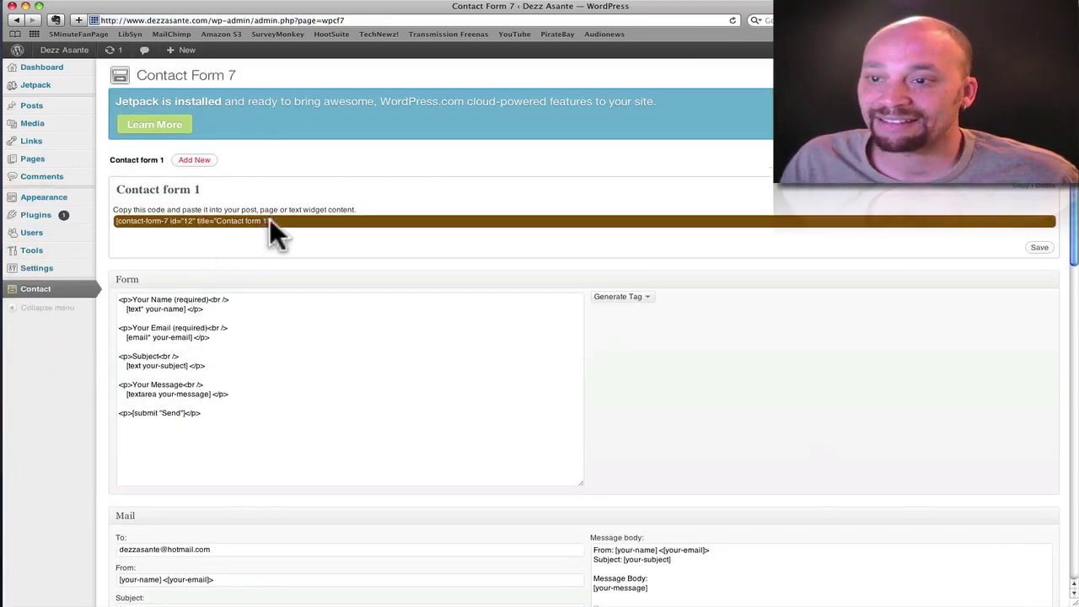
click(271, 220)
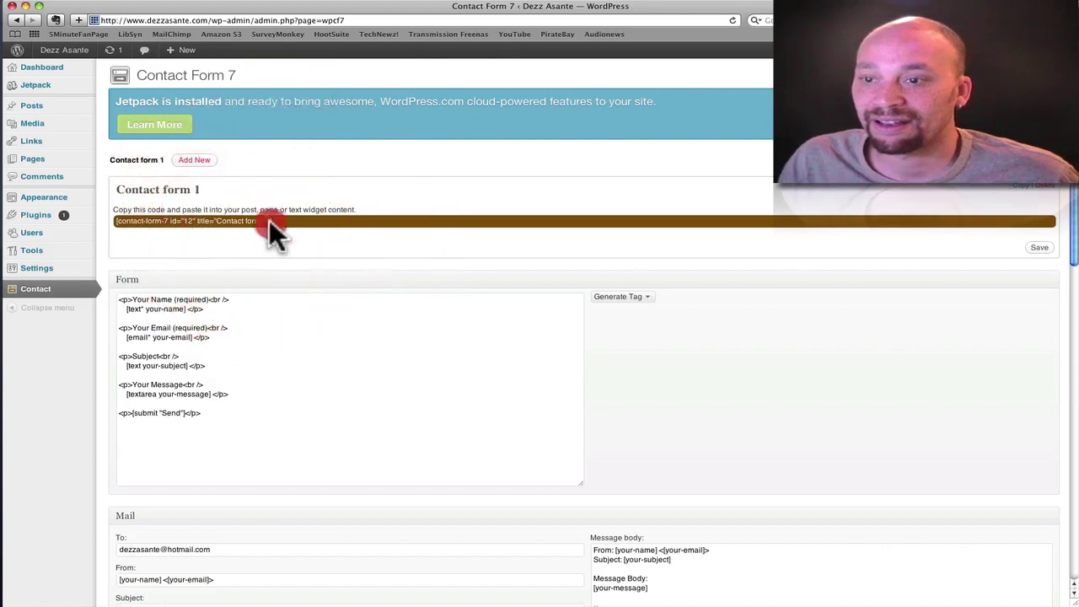
drag(269, 219, 112, 223)
key(super+c)
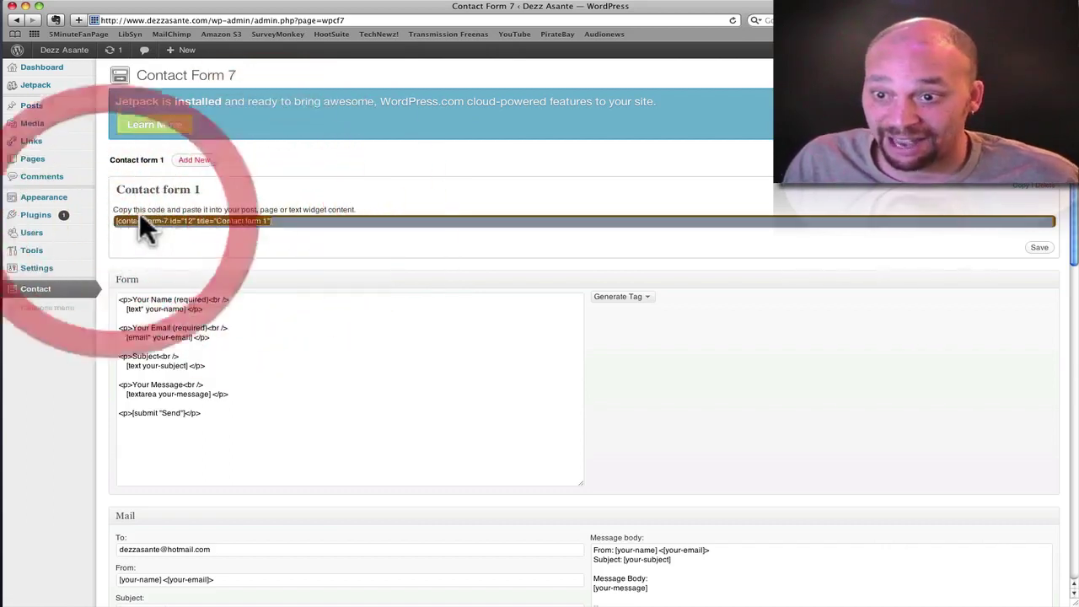
click(137, 213)
click(129, 216)
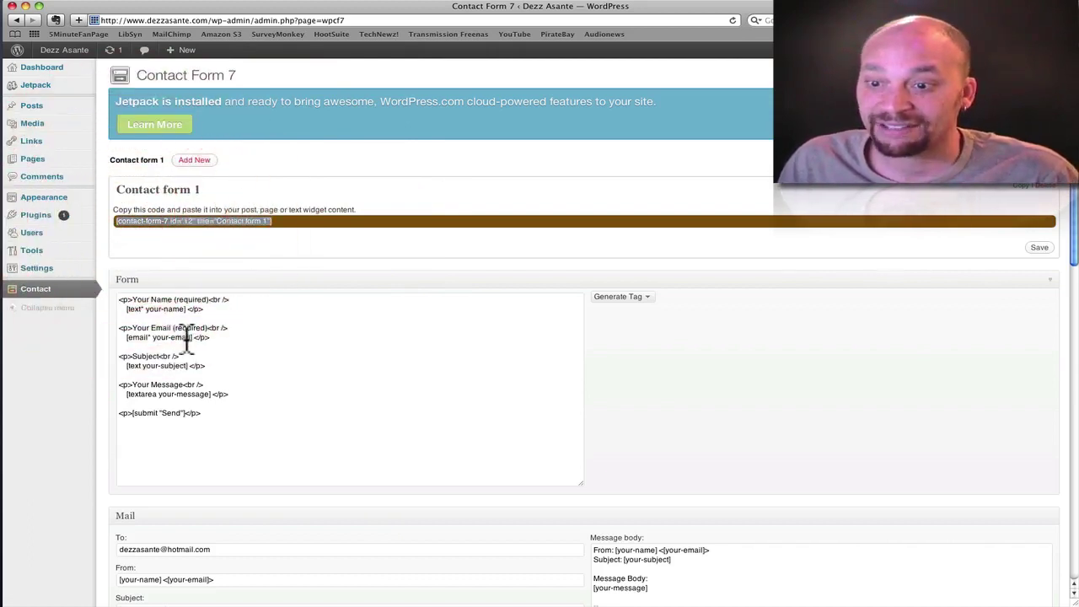
scroll(186, 342, down, 2)
scroll(186, 341, down, 5)
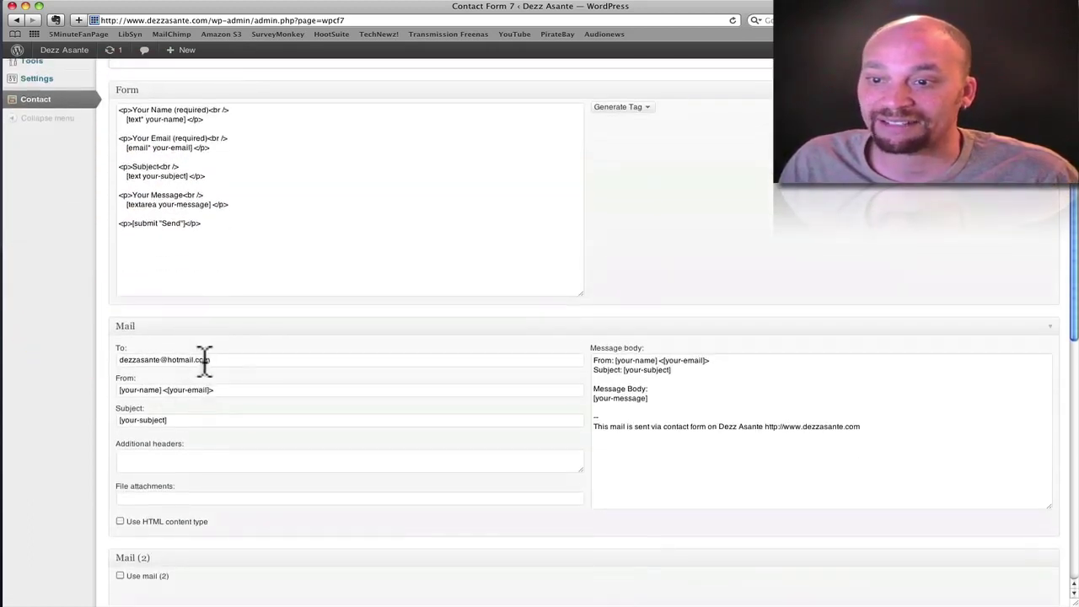
scroll(212, 344, up, 6)
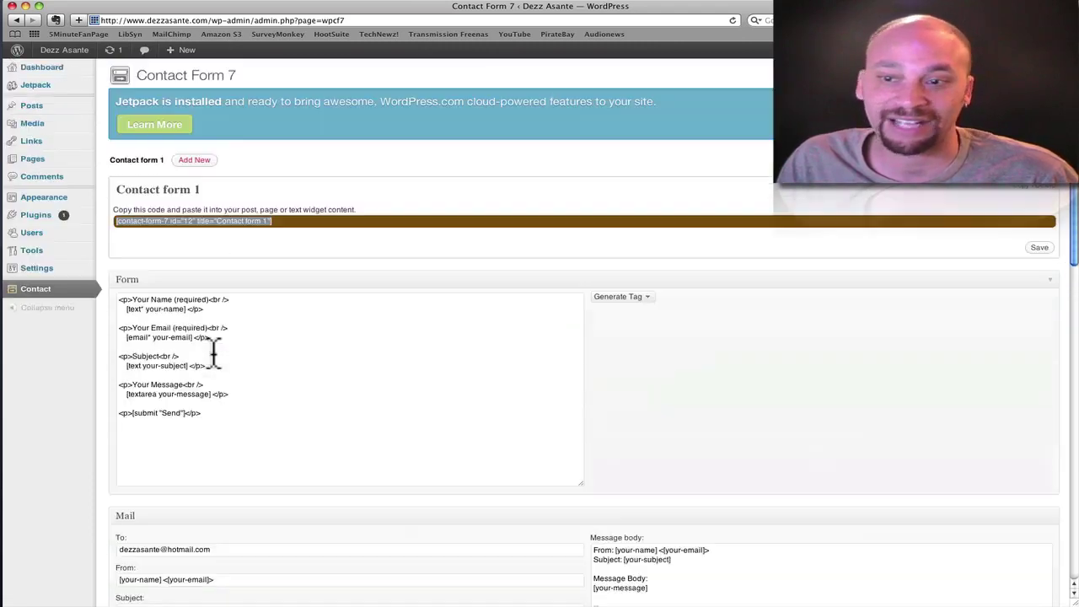
- Paste the Contact form 1 shortcode into the Contact page, update it, and view the live page
click(42, 161)
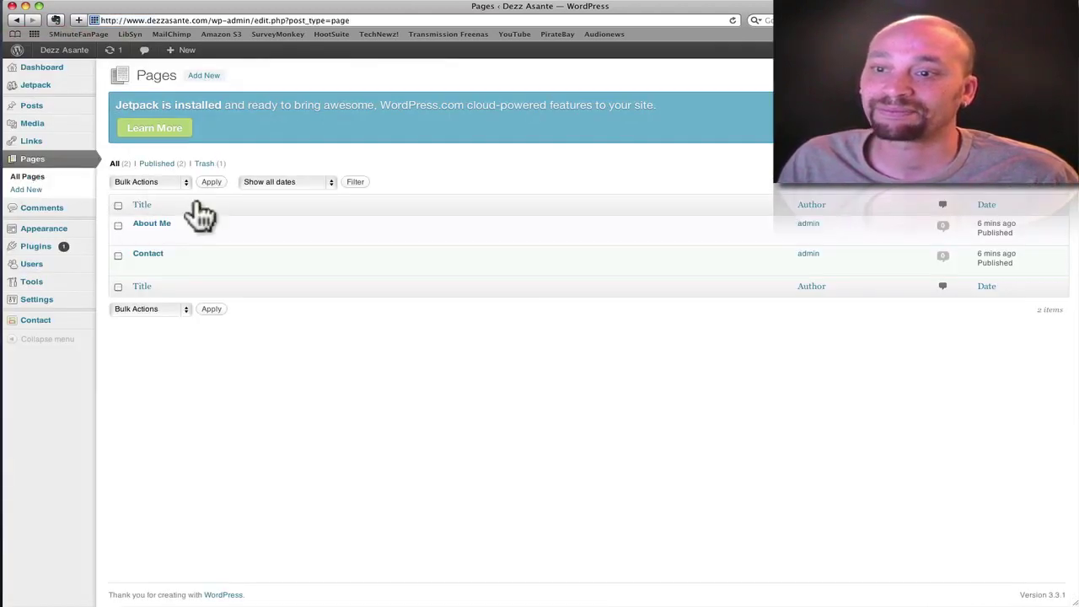
click(155, 254)
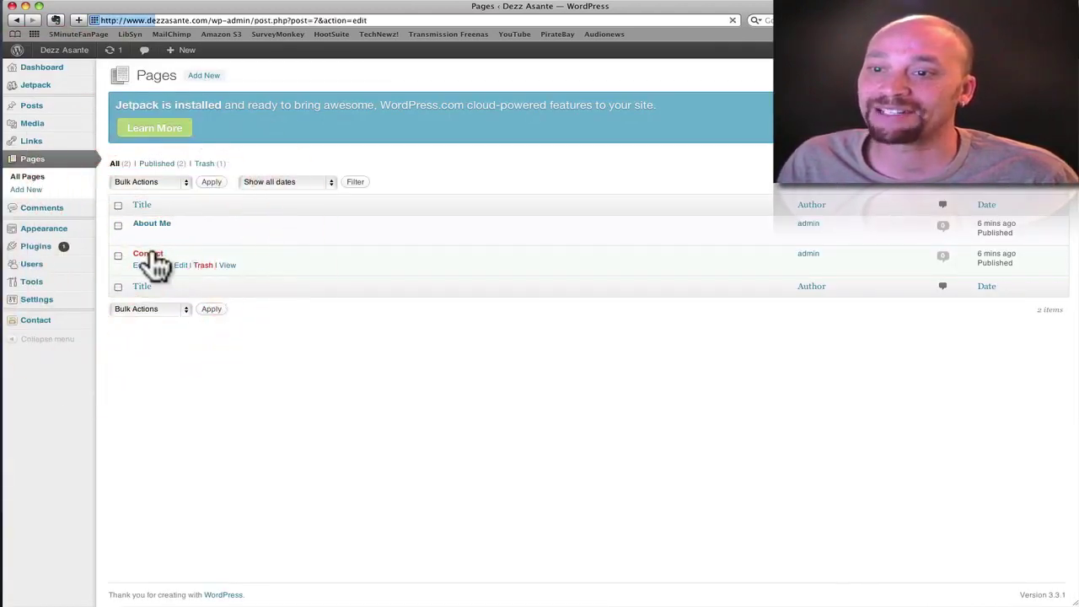
click(178, 246)
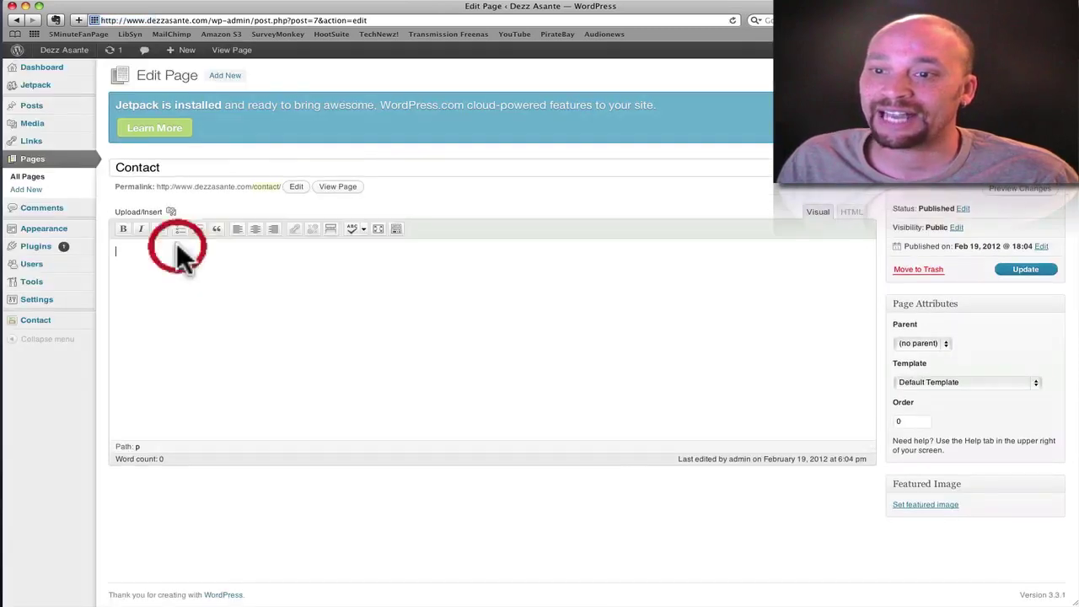
key(super+v)
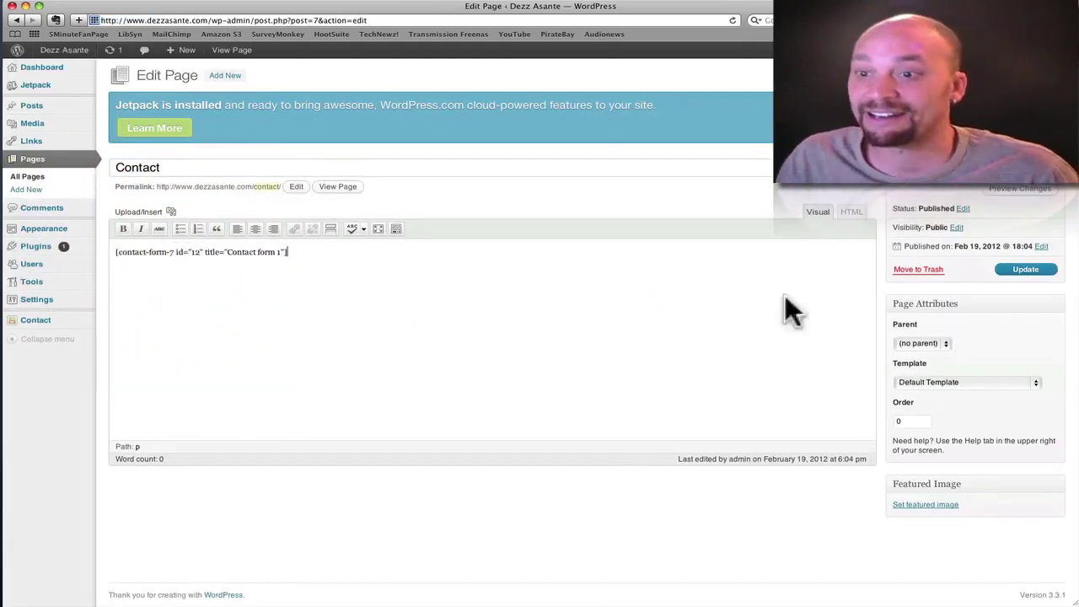
click(1025, 269)
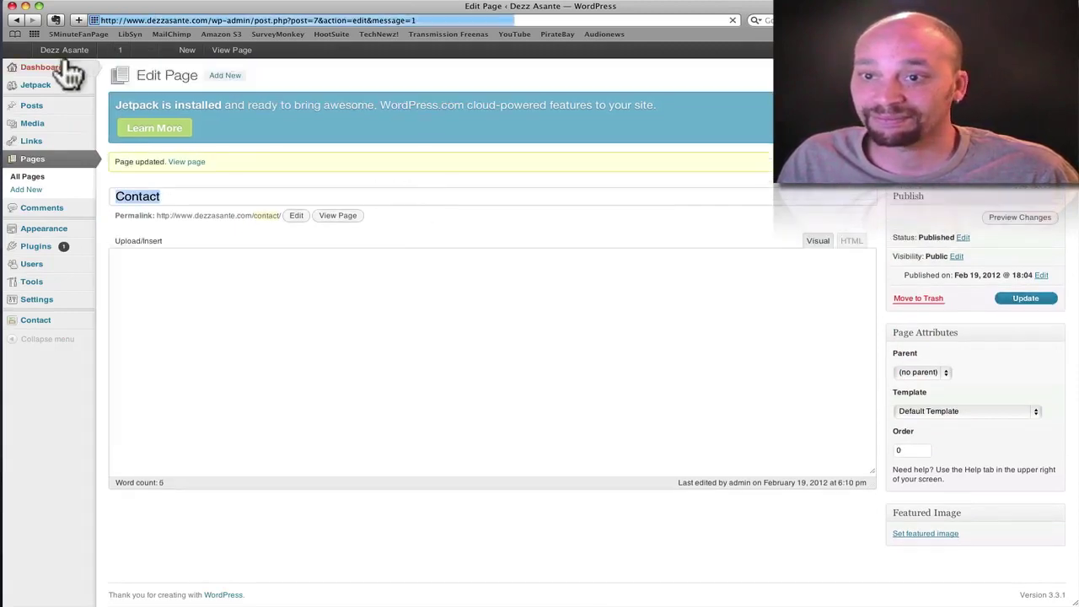
click(338, 216)
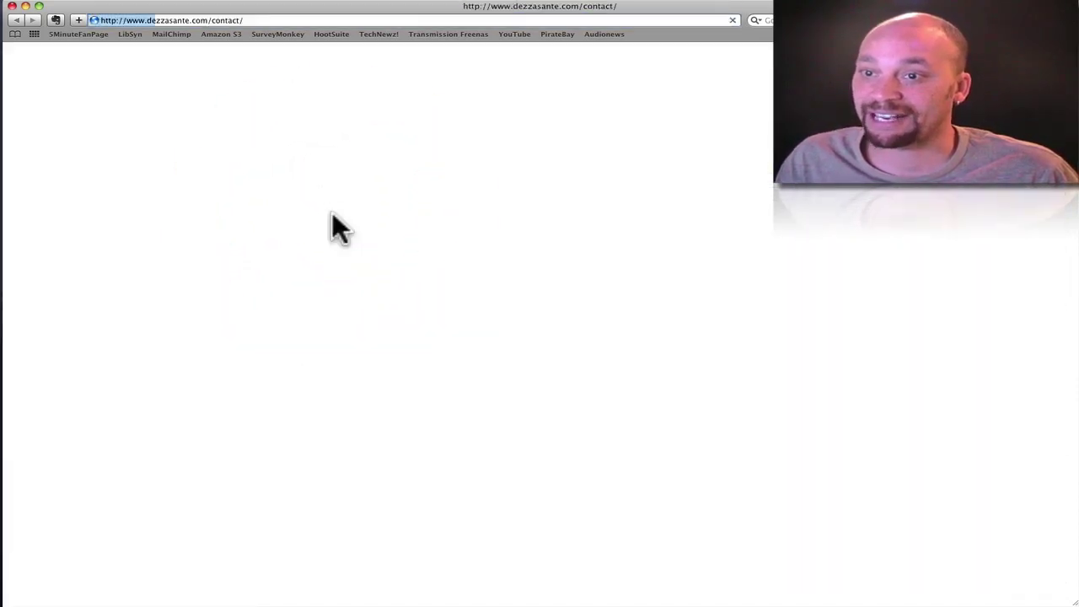